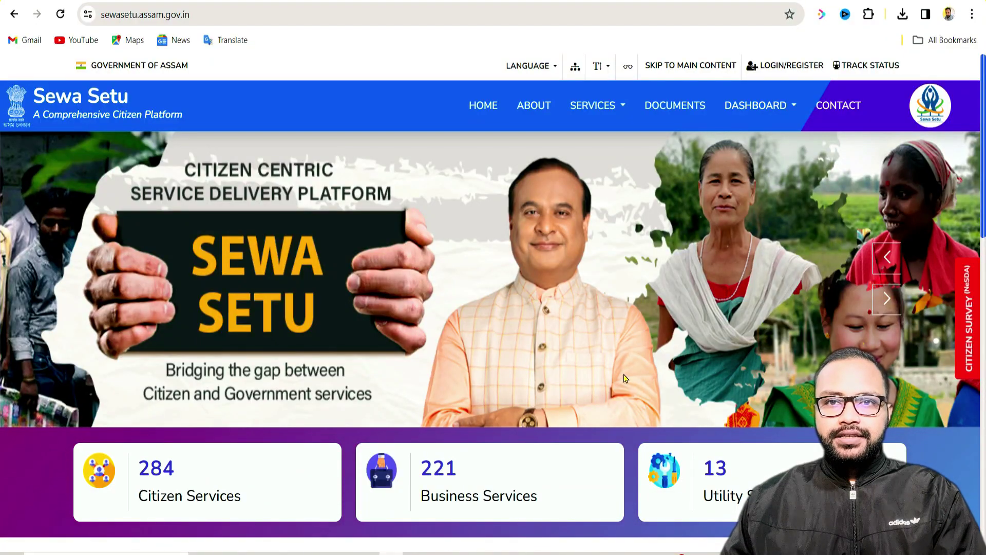
Open the citizen Login/Registration page of Sewa Setu and continue to its e-Pramaan sign-in form
scroll(625, 378, "down", 7)
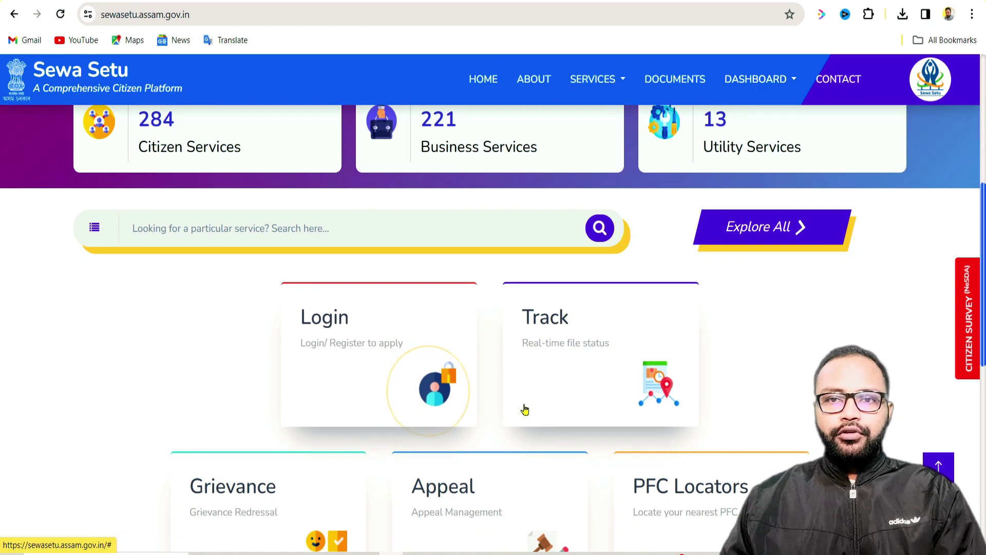
left_click(362, 343)
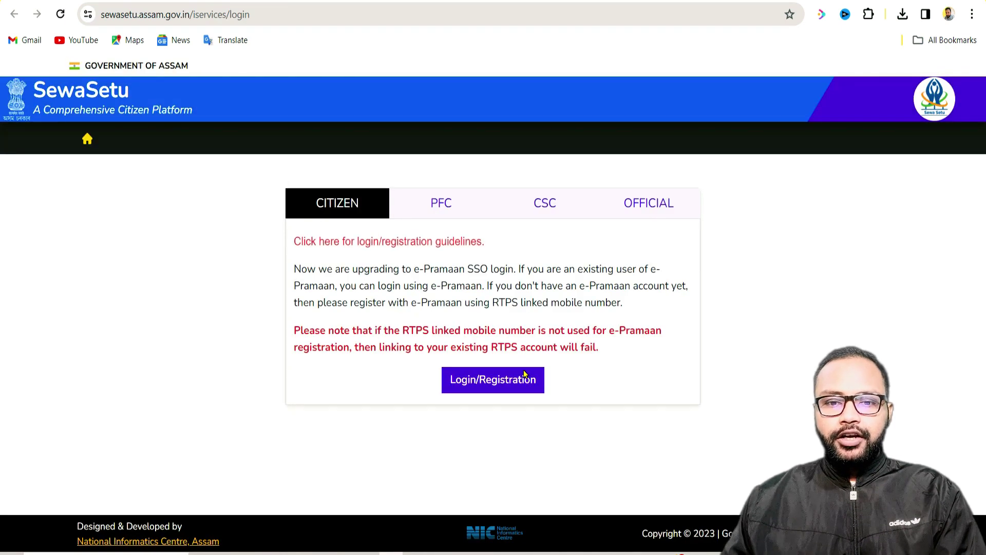
left_click(495, 381)
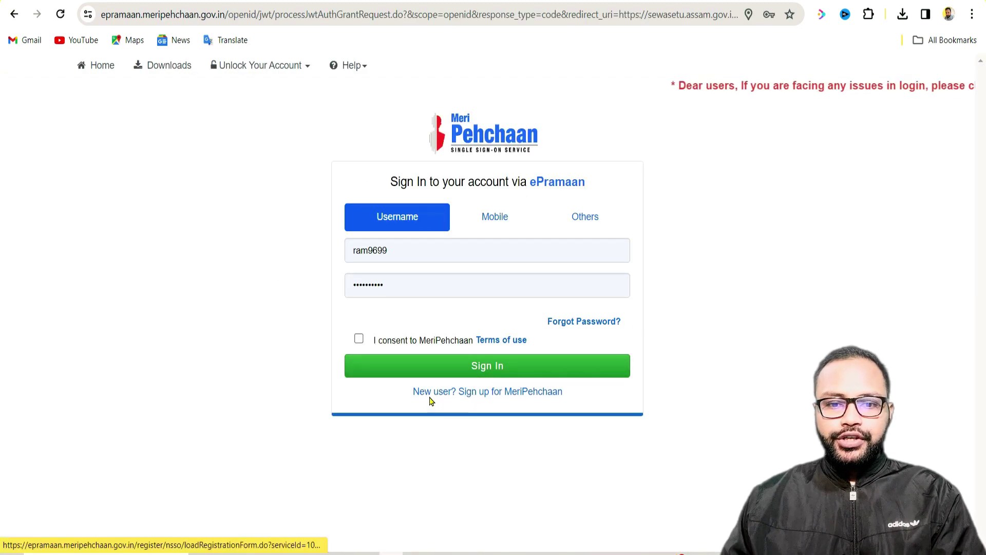
Open the new-user sign-up form for MeriPehchaan and examine which registration details it asks for
left_click(501, 398)
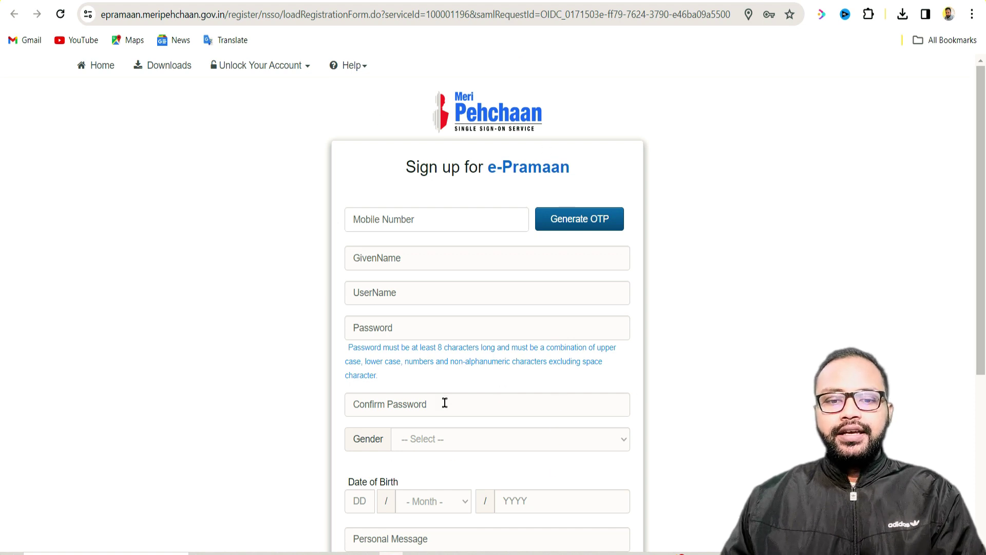
scroll(445, 403, "down", 1)
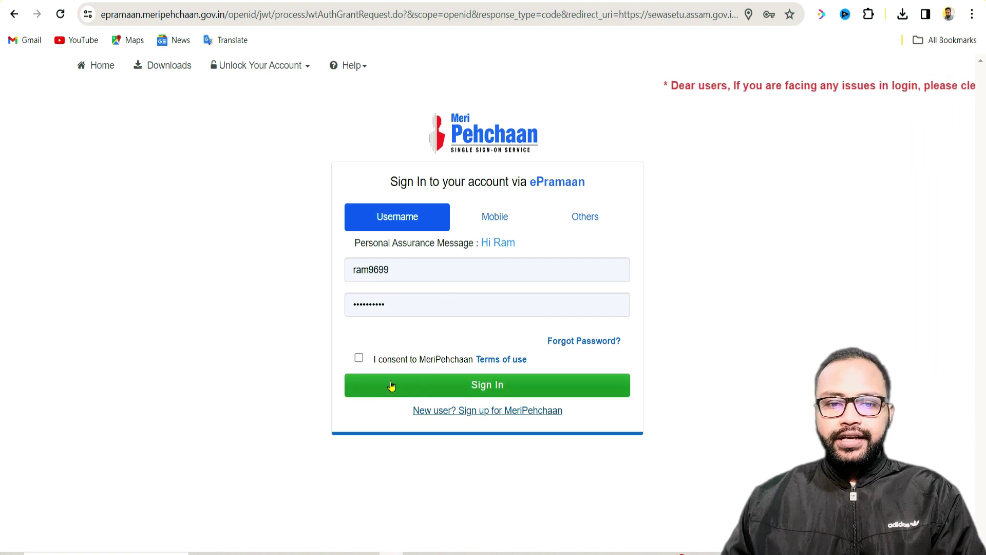
Consent to the MeriPehchaan terms of use and sign in with the prefilled account credentials
left_click(495, 220)
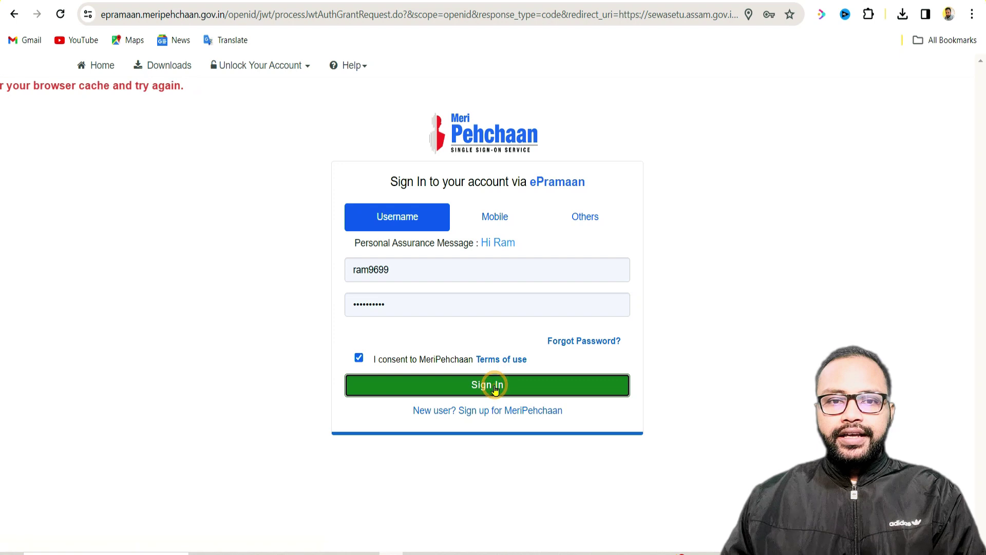
left_click(495, 390)
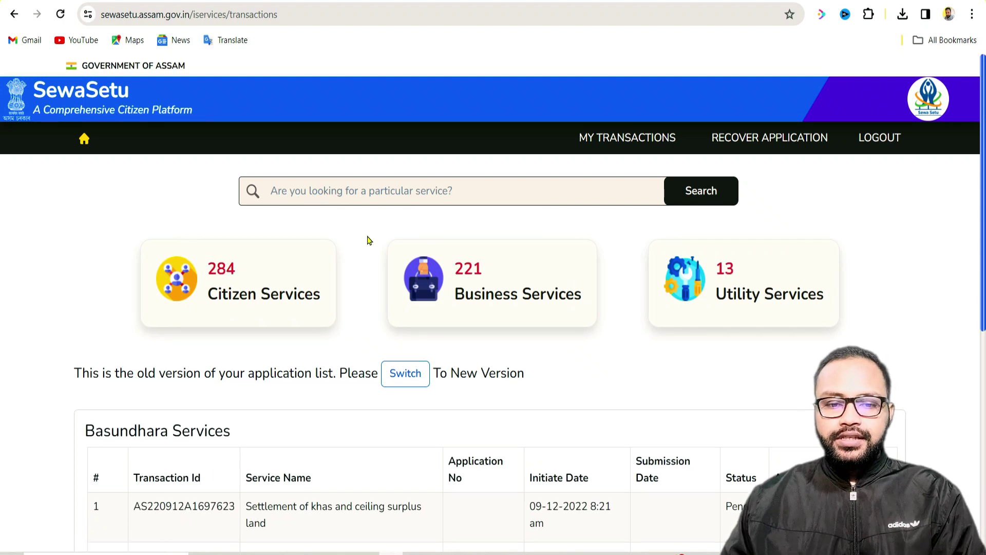
Search for "permanent" and look up the suggested service "Application Form for Permanent Residence Certificate for Higher Education"
left_click(368, 186)
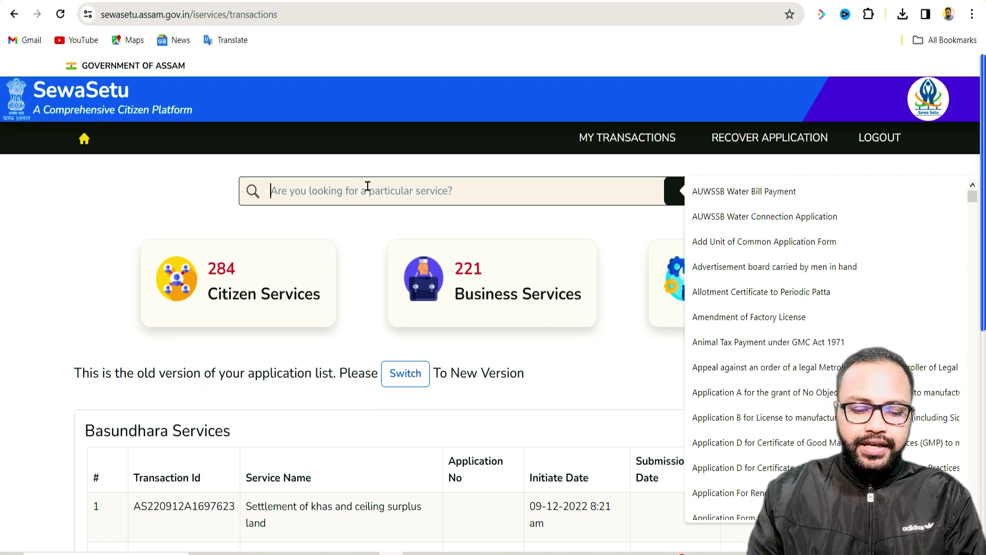
type("prc")
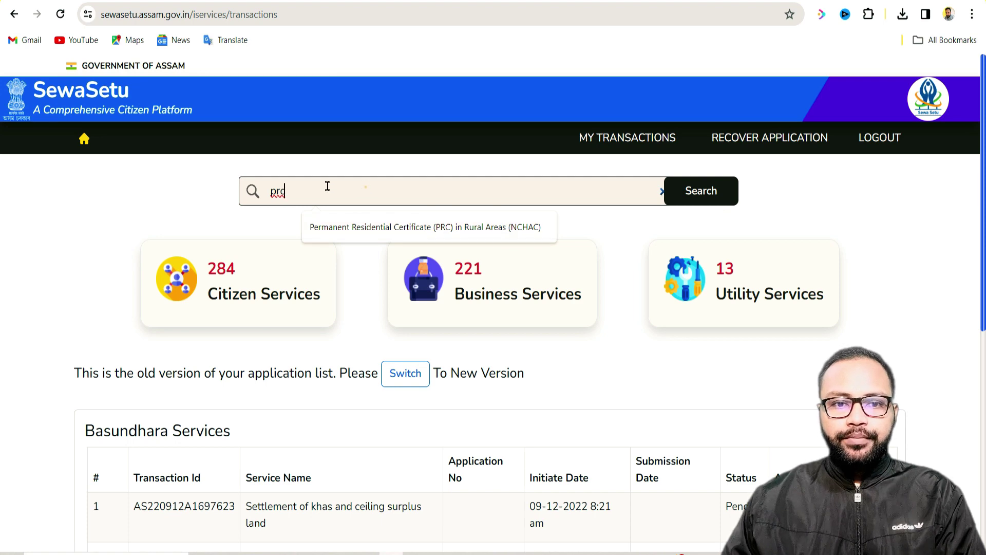
double_click(365, 187)
type("p")
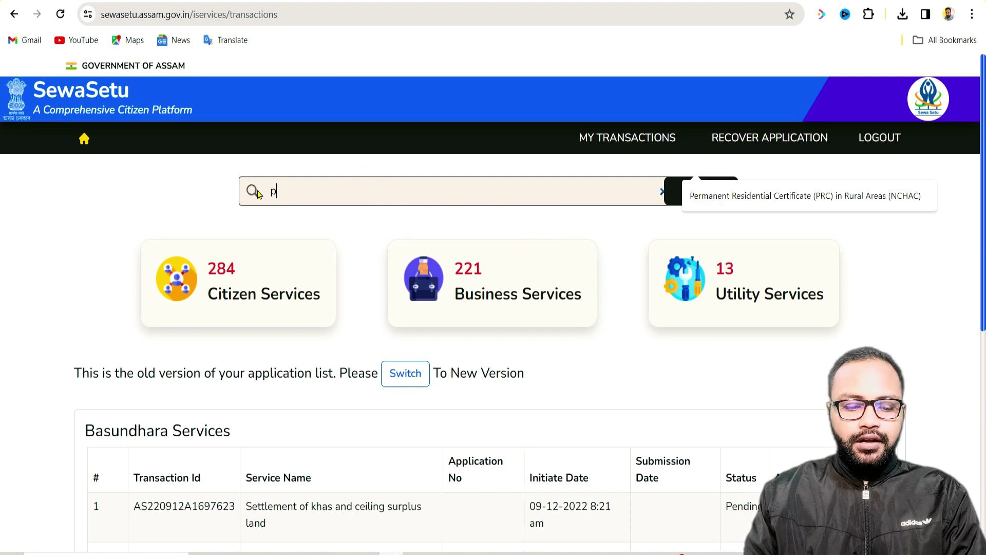
type("ermanent")
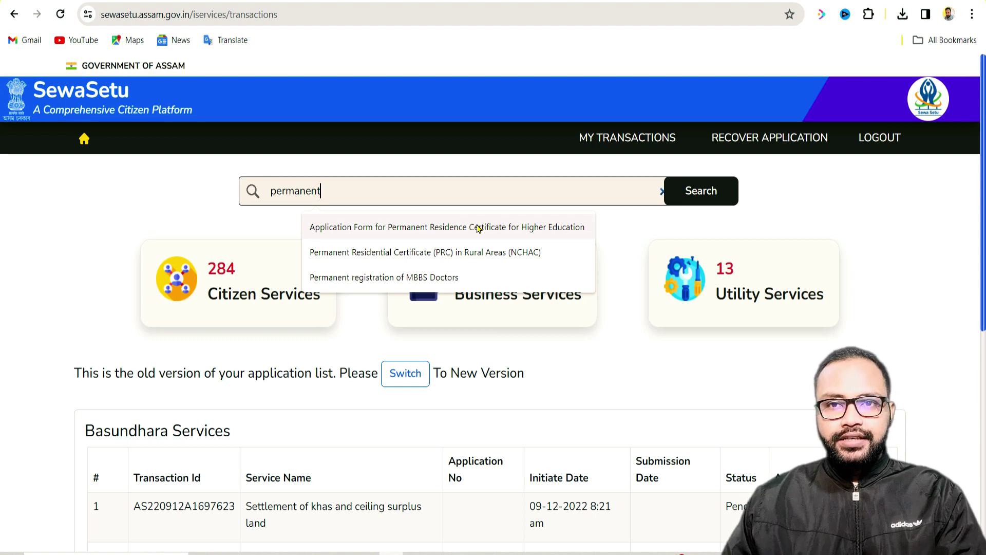
left_click(452, 227)
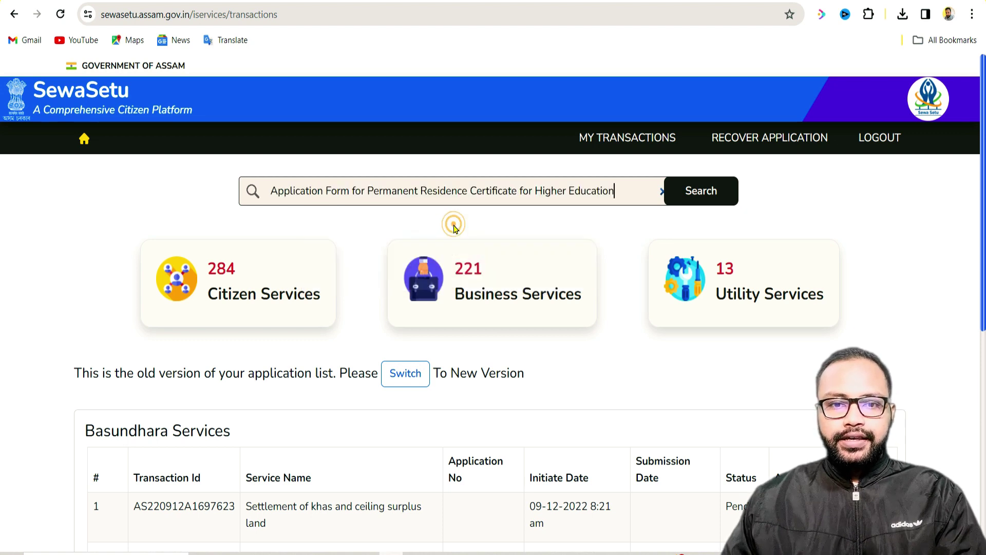
left_click(710, 202)
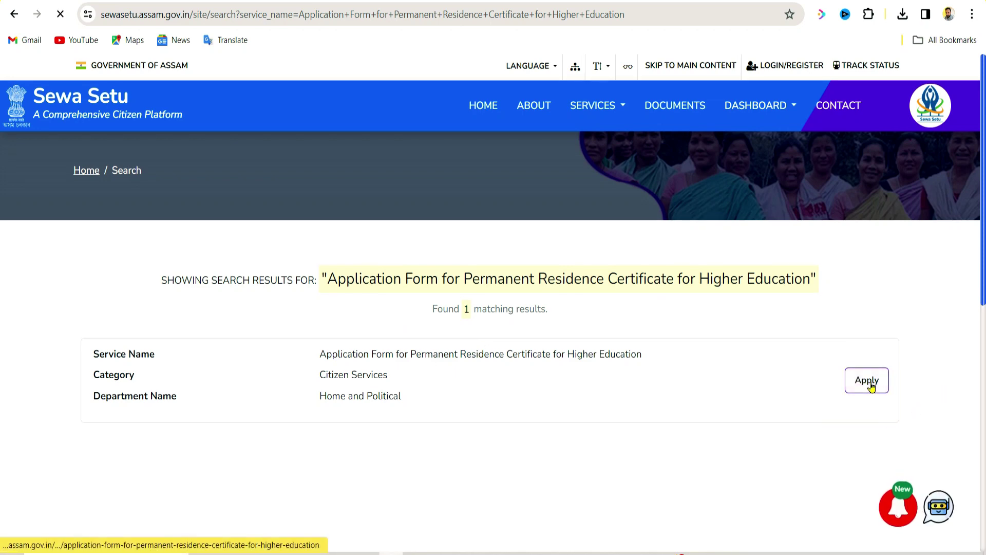
Open the application page of the Permanent Residence Certificate service and read through its guidelines
scroll(621, 325, "down", 1)
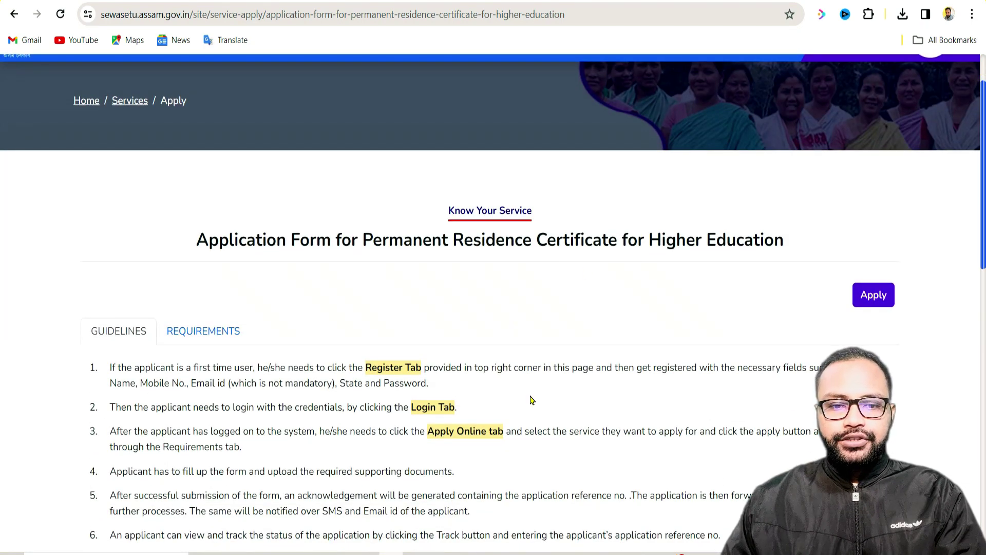
scroll(668, 313, "down", 2)
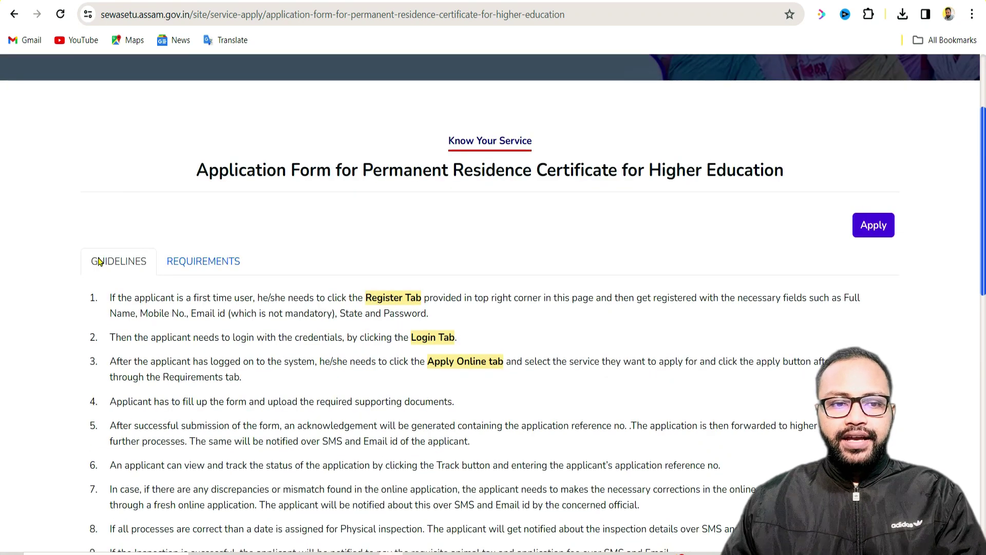
scroll(189, 300, "down", 2)
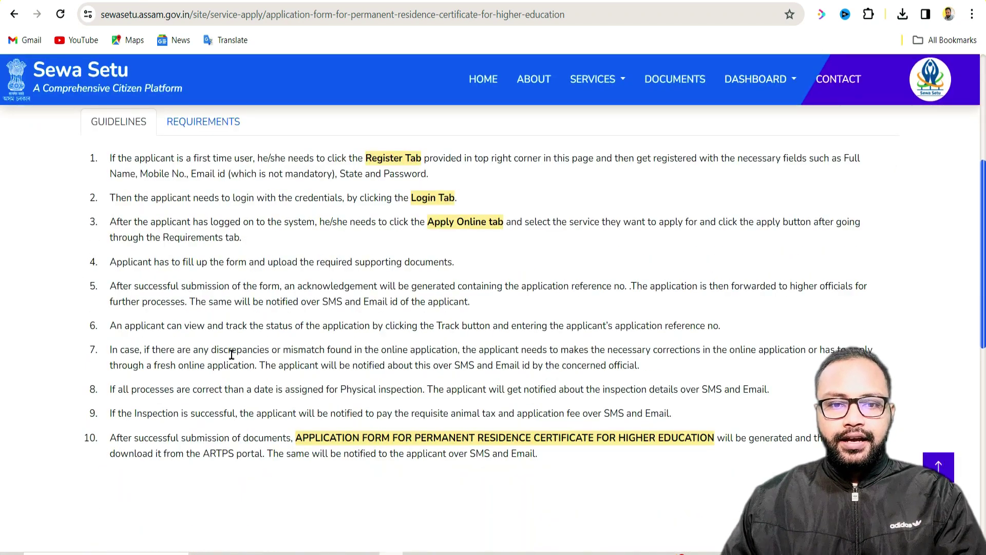
scroll(198, 213, "up", 2)
Show the service's requirements and review the mandatory documents, optional documents, stipulated time limit and fees
left_click(203, 191)
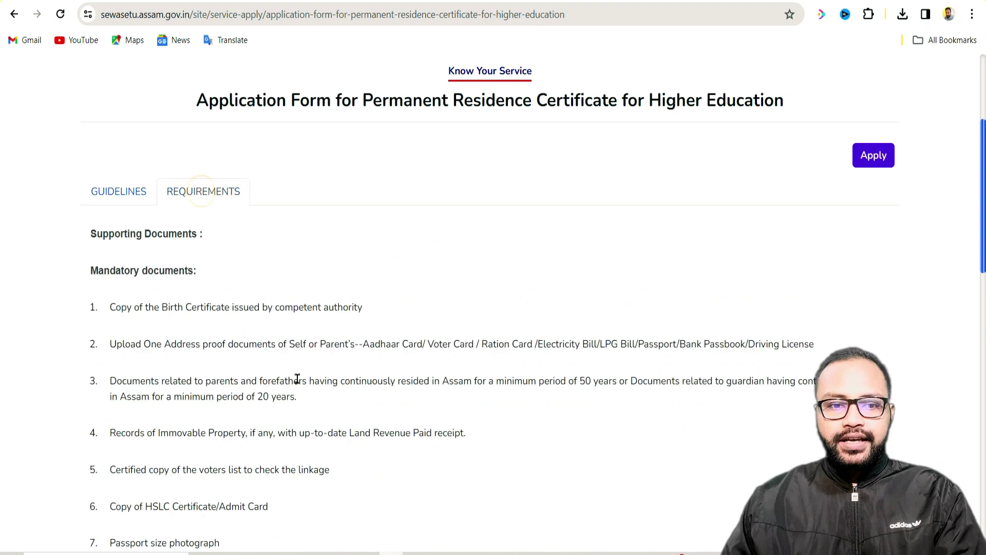
scroll(267, 349, "down", 3)
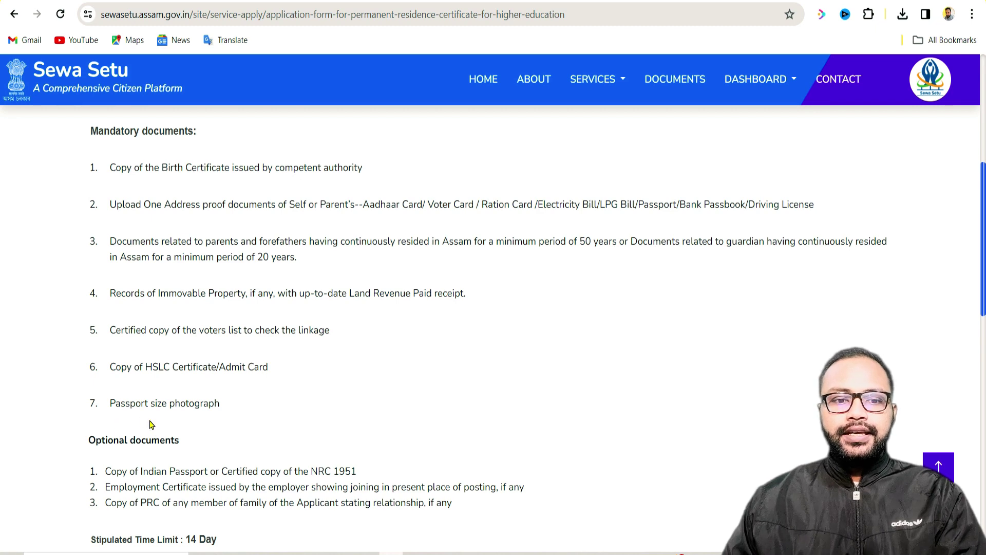
scroll(180, 418, "down", 1)
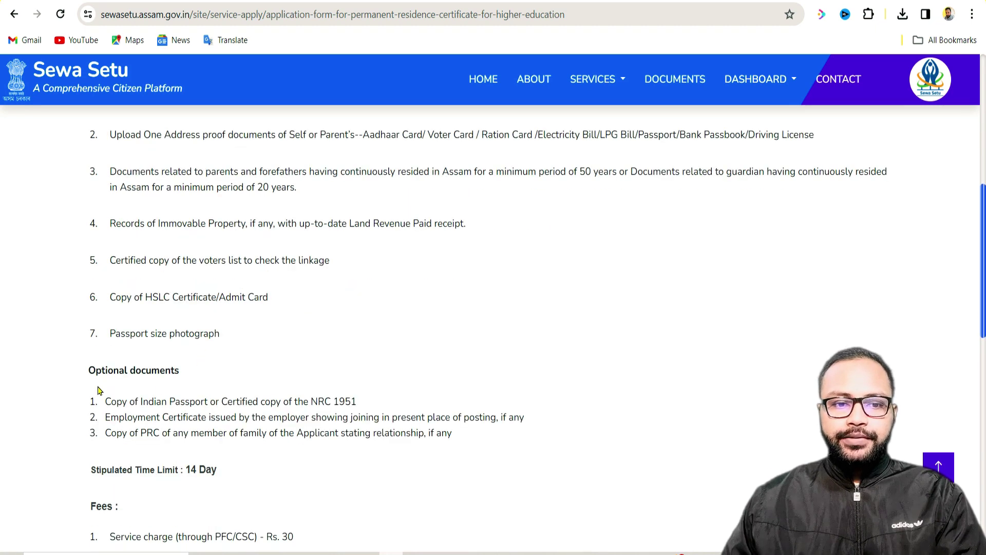
scroll(253, 400, "down", 1)
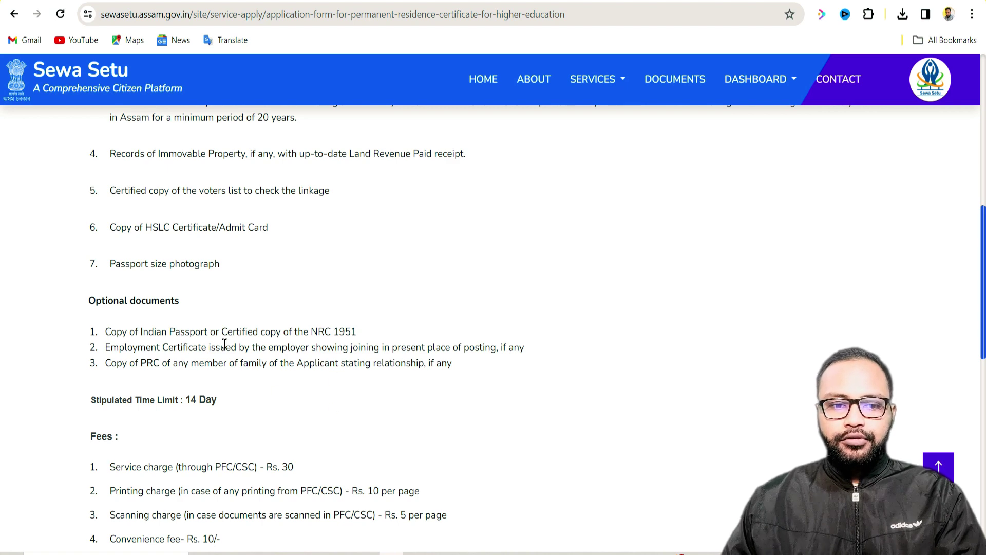
scroll(225, 344, "down", 3)
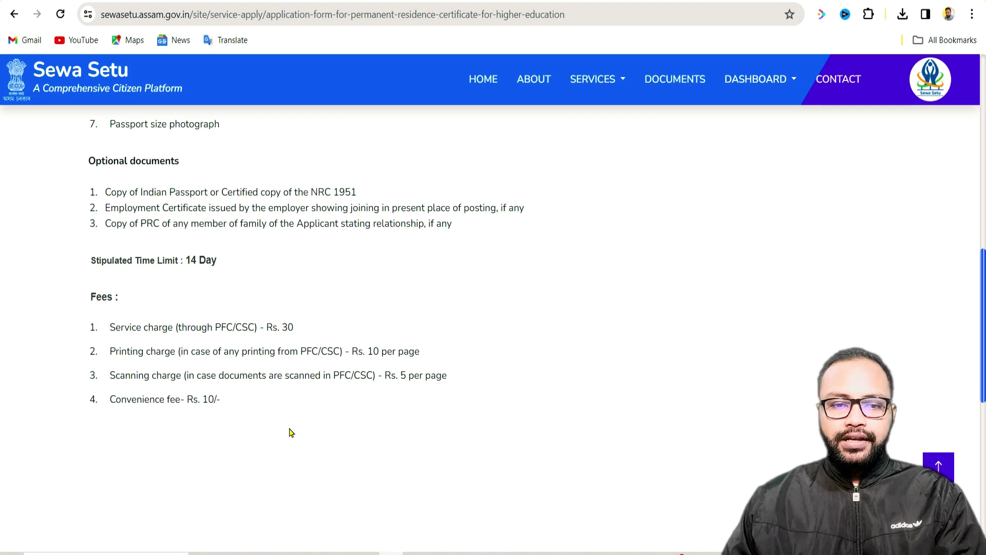
Start the online application for the Permanent Residence Certificate for Higher Education
scroll(290, 431, "up", 10)
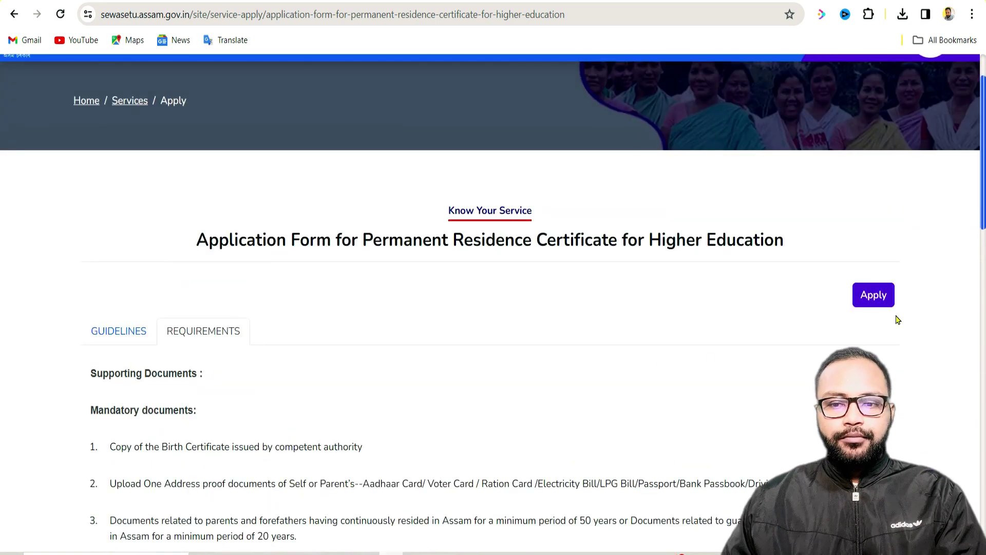
left_click(865, 291)
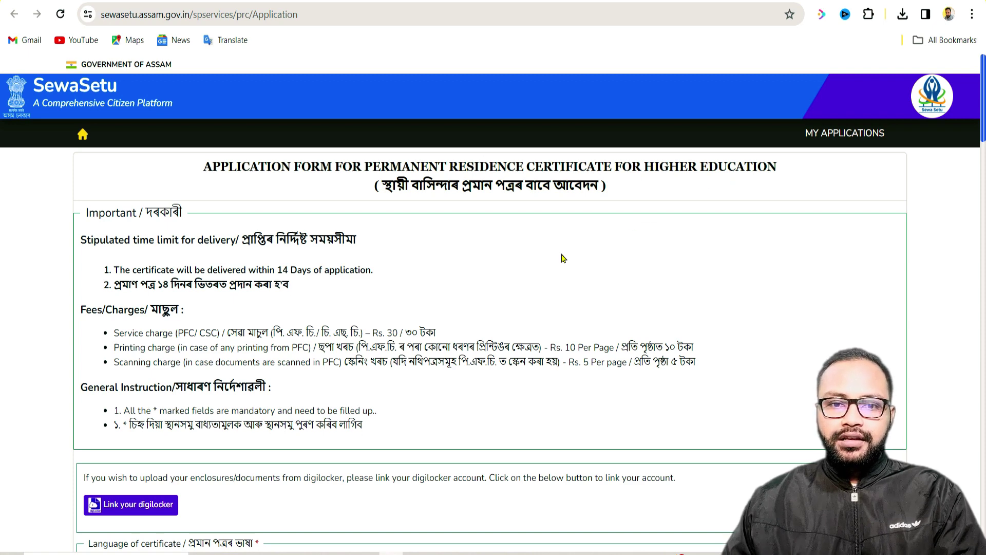
Examine the form's instructions, DigiLocker linking, certificate language options and Applicant Details fields
scroll(561, 258, "down", 1)
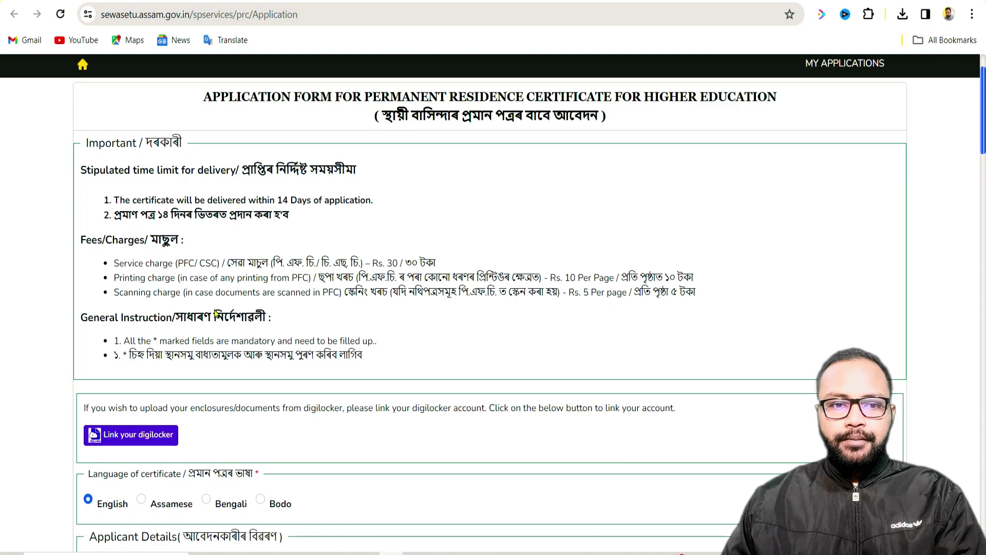
scroll(205, 257, "down", 2)
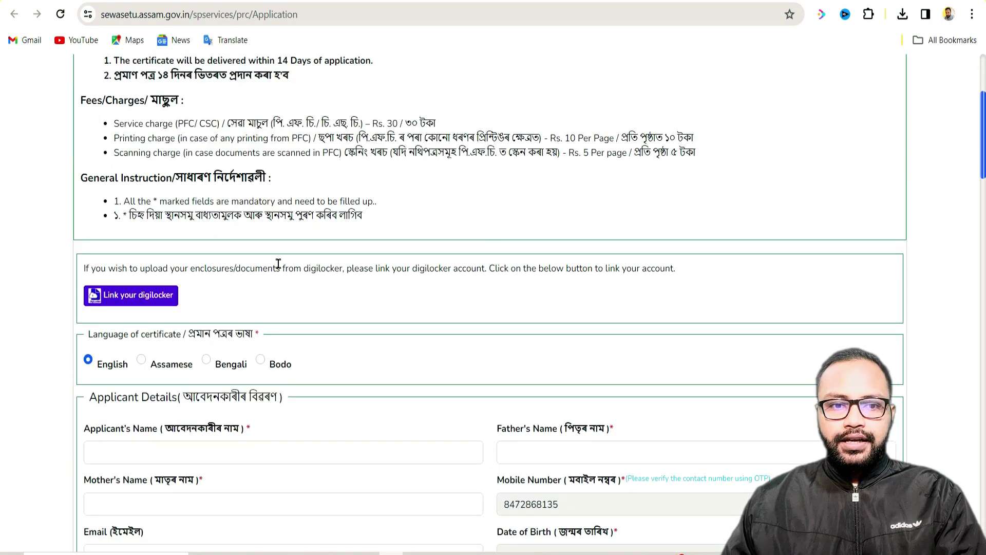
scroll(278, 263, "down", 2)
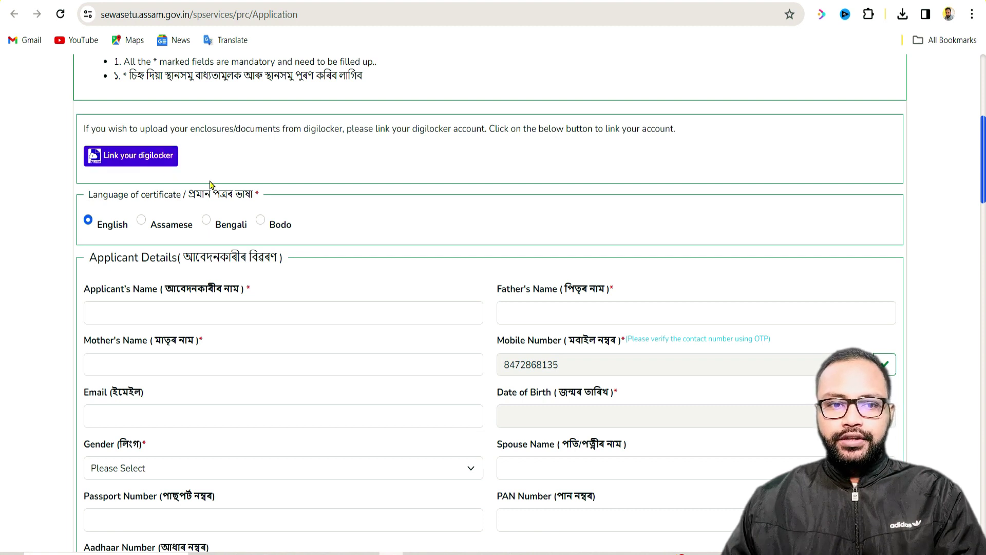
scroll(185, 215, "down", 1)
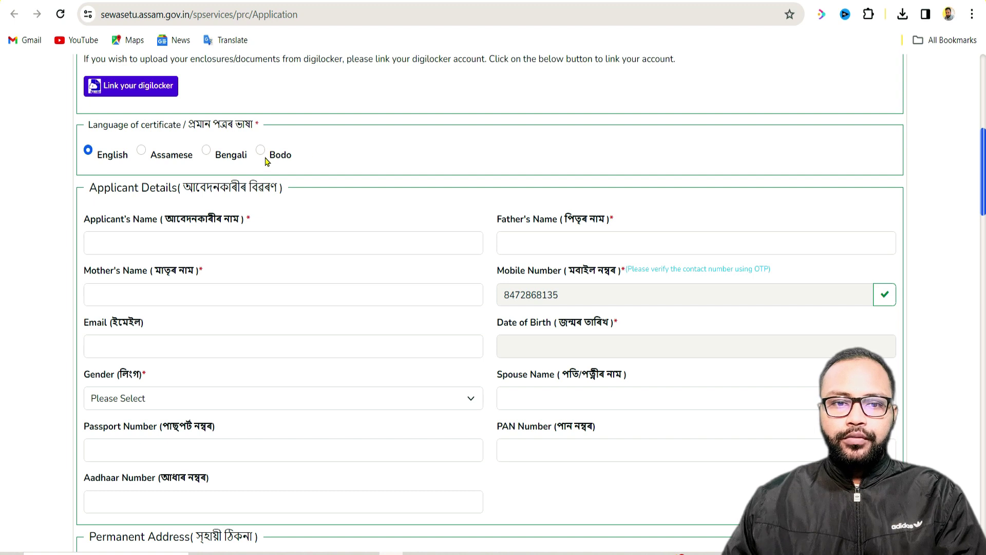
scroll(283, 185, "down", 1)
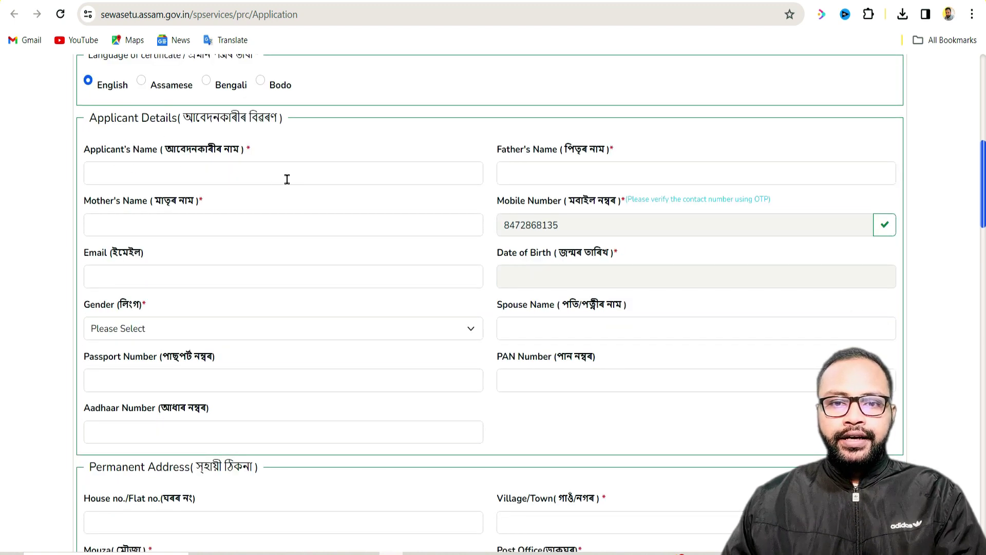
scroll(537, 180, "down", 1)
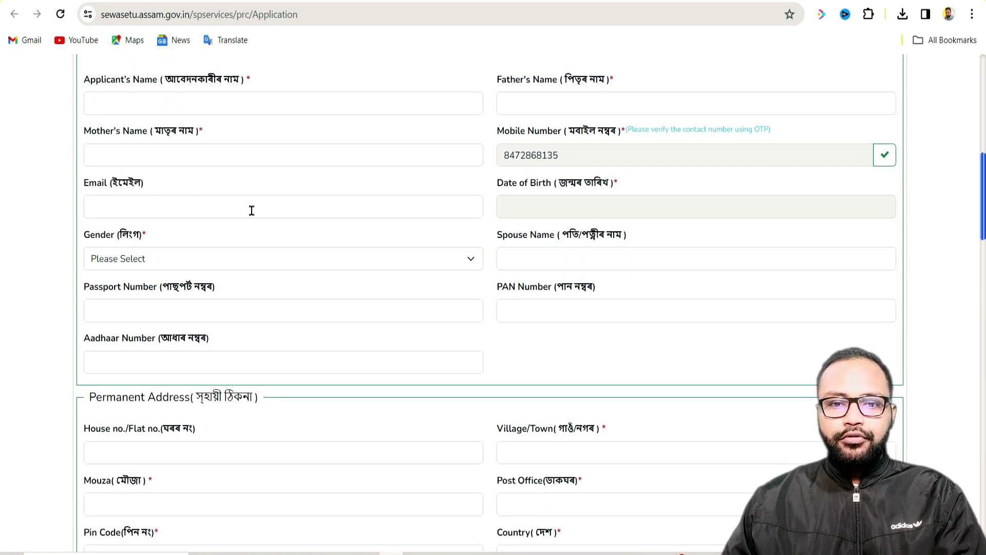
View the choices offered for Gender and the Date of Birth calendar without selecting anything
left_click(160, 260)
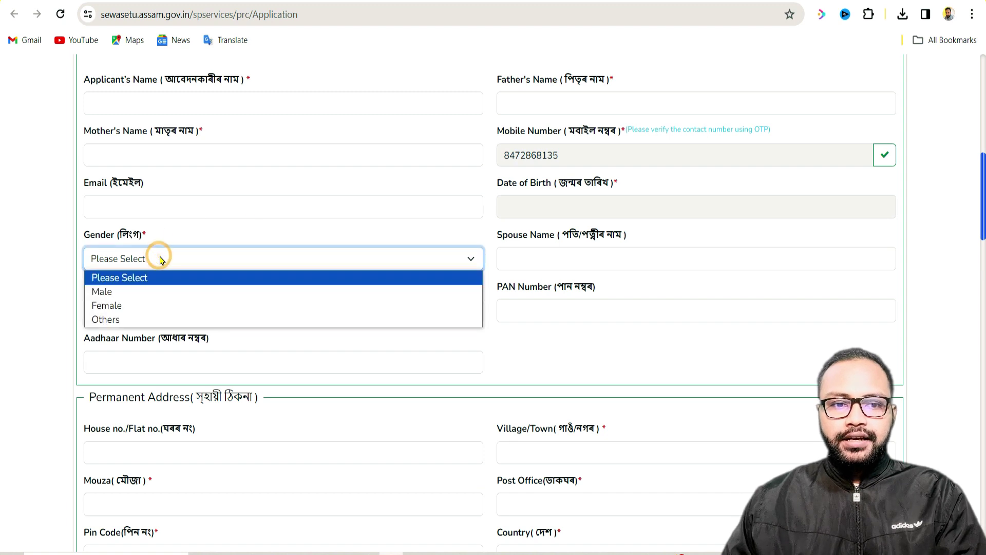
left_click(204, 252)
left_click(200, 246)
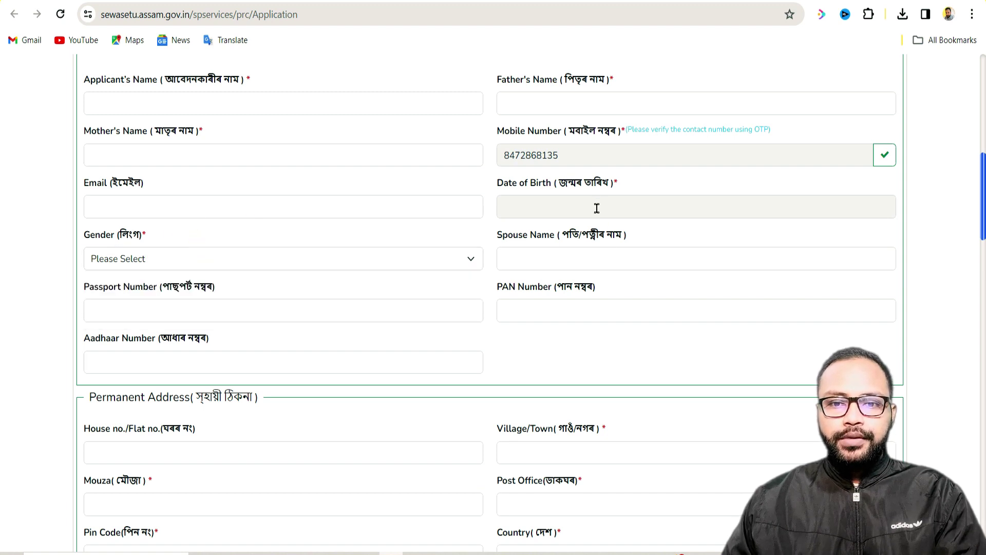
left_click(574, 200)
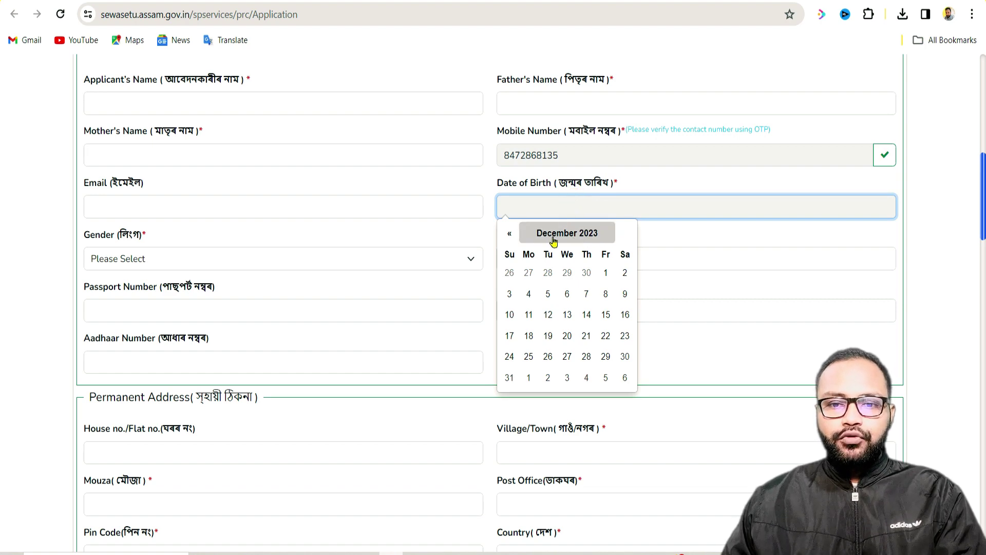
left_click(485, 225)
Review the remaining Applicant Details fields and the Permanent Address fields of the application form
scroll(483, 220, "down", 3)
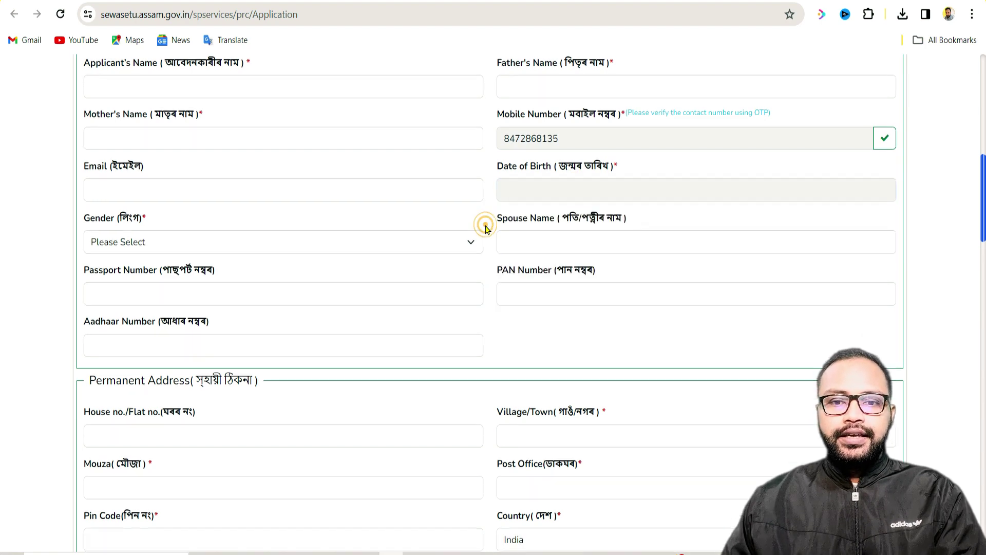
scroll(174, 165, "up", 1)
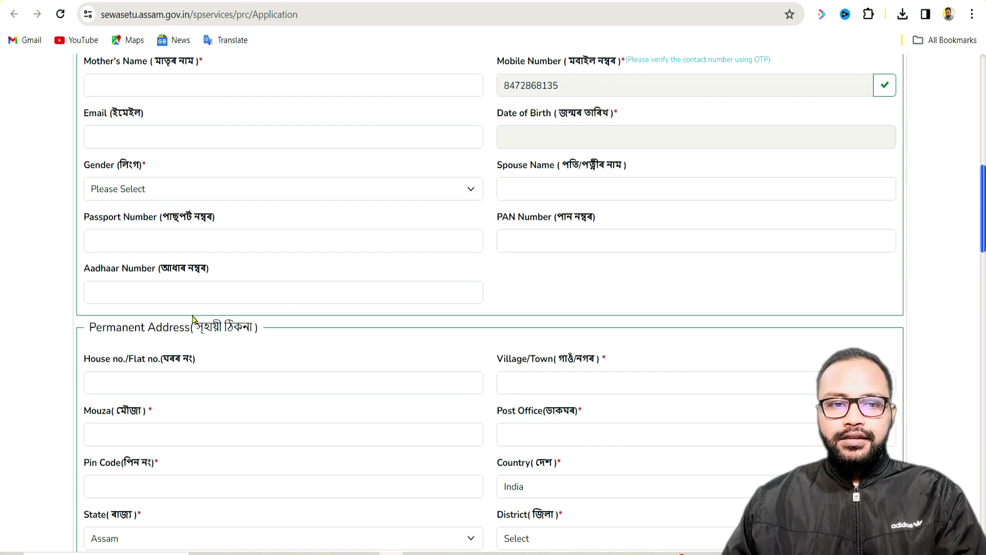
scroll(273, 292, "down", 3)
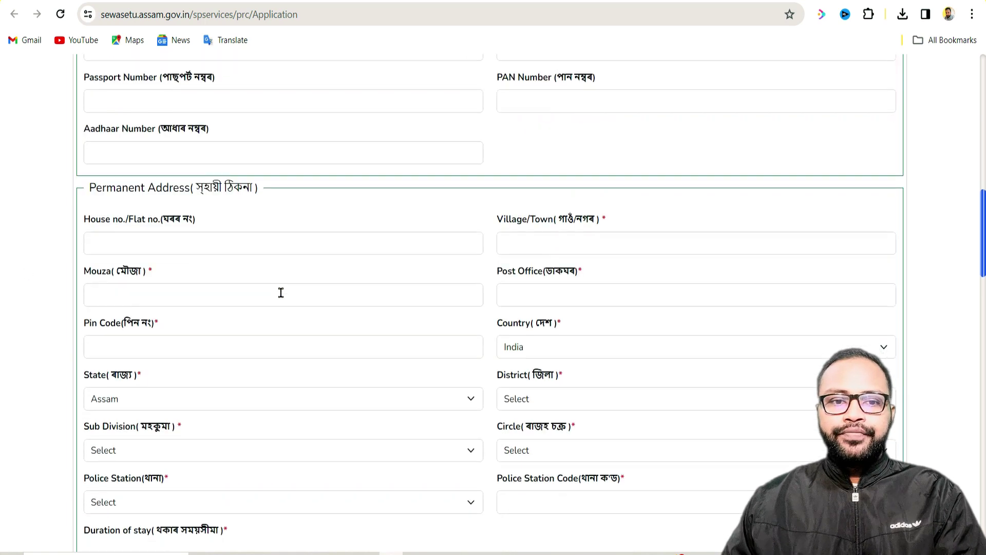
Choose India as the Country and Assam as the State in the Permanent Address section
scroll(200, 202, "down", 2)
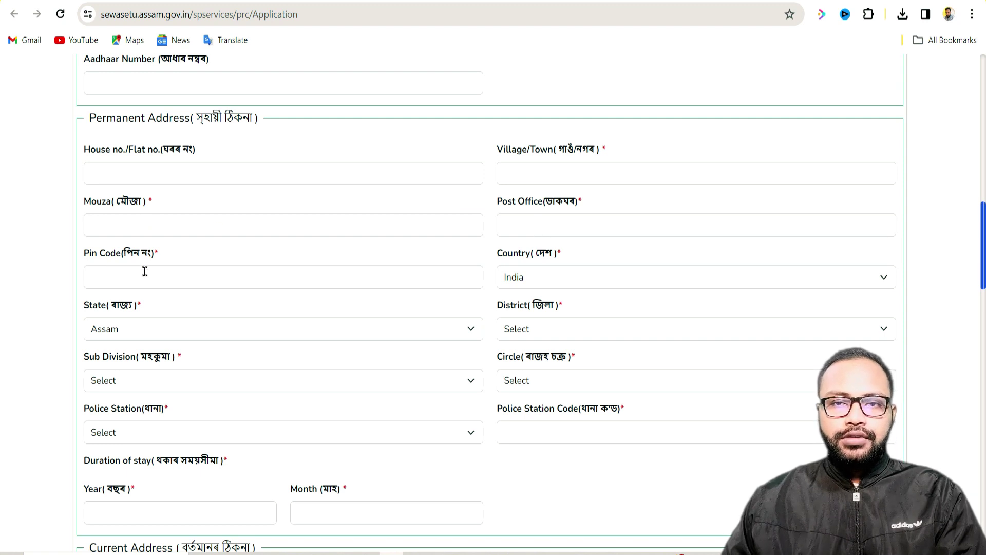
left_click(534, 275)
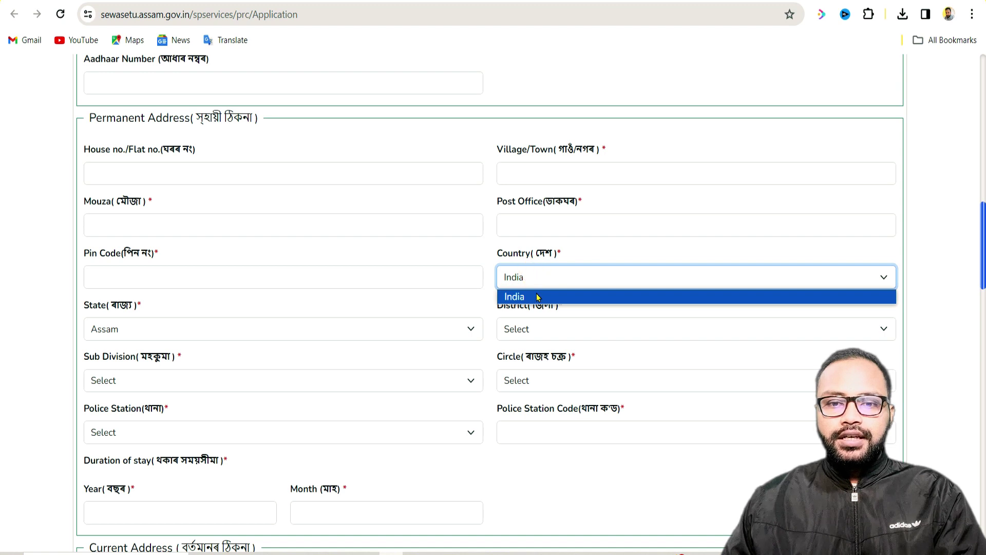
left_click(537, 297)
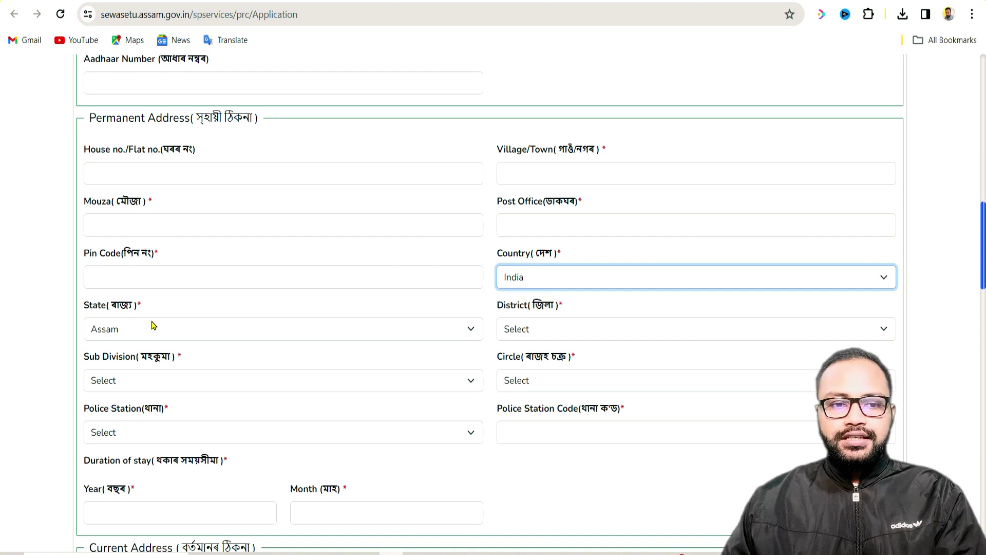
scroll(322, 347, "down", 1)
left_click(291, 249)
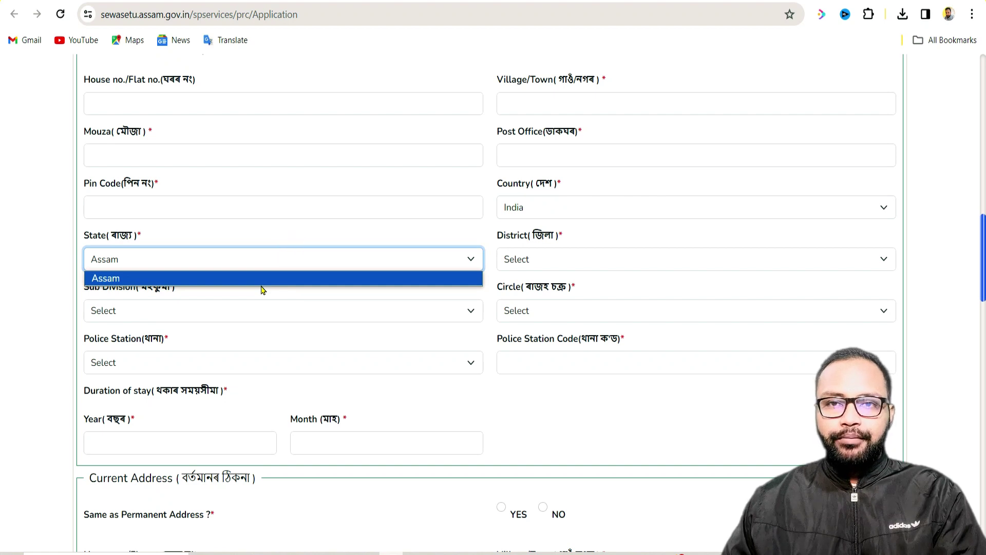
left_click(245, 280)
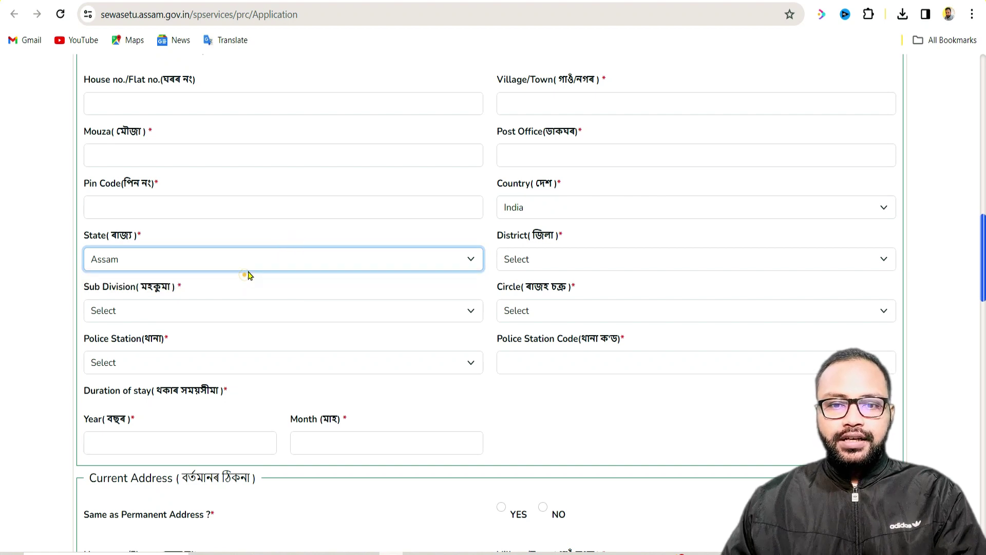
View the choices offered for District in the Permanent Address section without selecting one
left_click(556, 256)
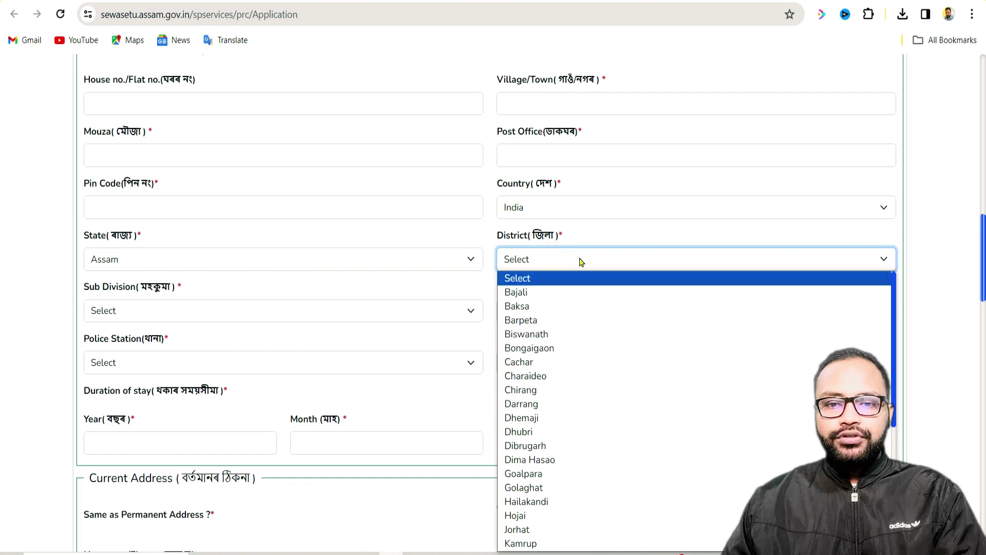
left_click(599, 256)
scroll(148, 301, "down", 1)
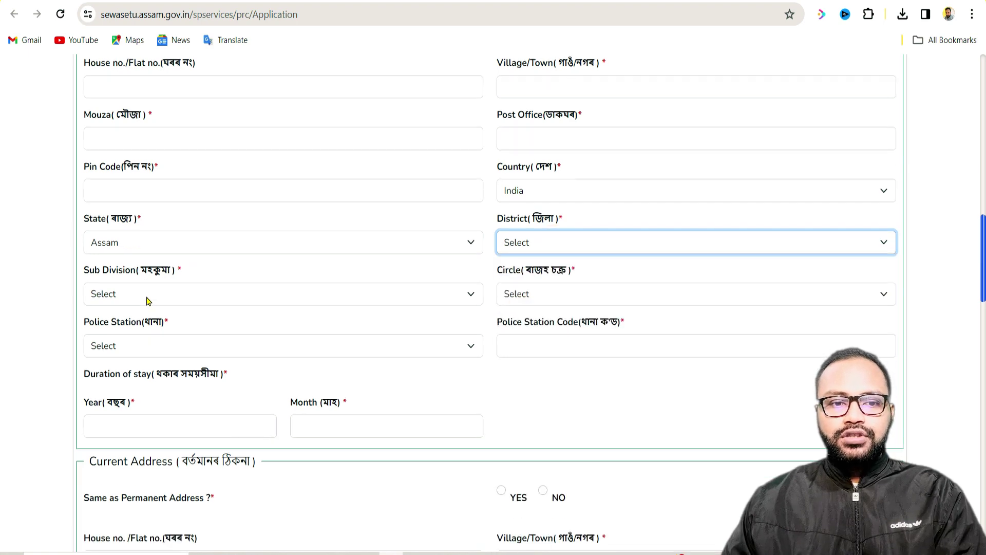
left_click(595, 198)
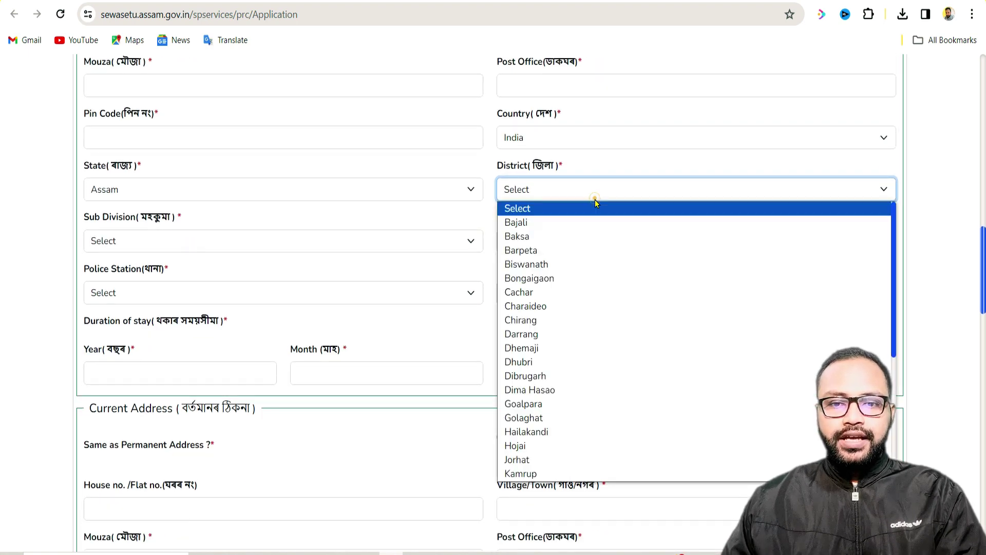
left_click(586, 187)
Check the Sub Division, Circle, Police Station and Police Station Code fields of the Permanent Address without filling them in
left_click(191, 244)
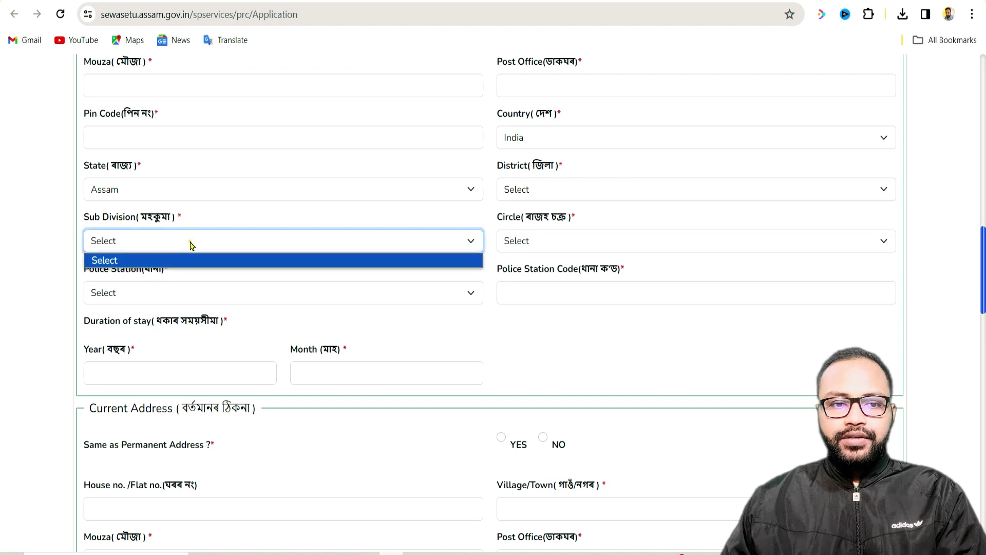
left_click(190, 240)
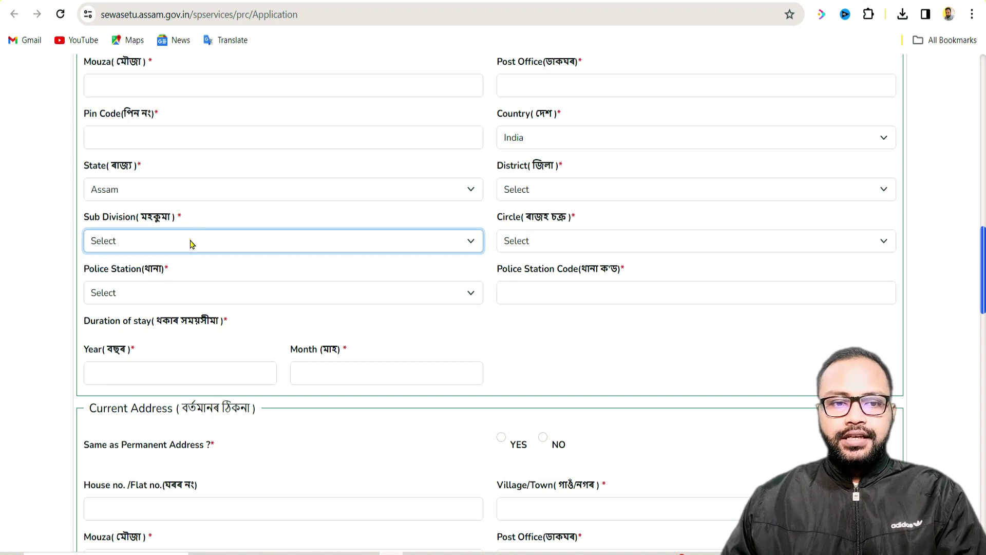
left_click(572, 238)
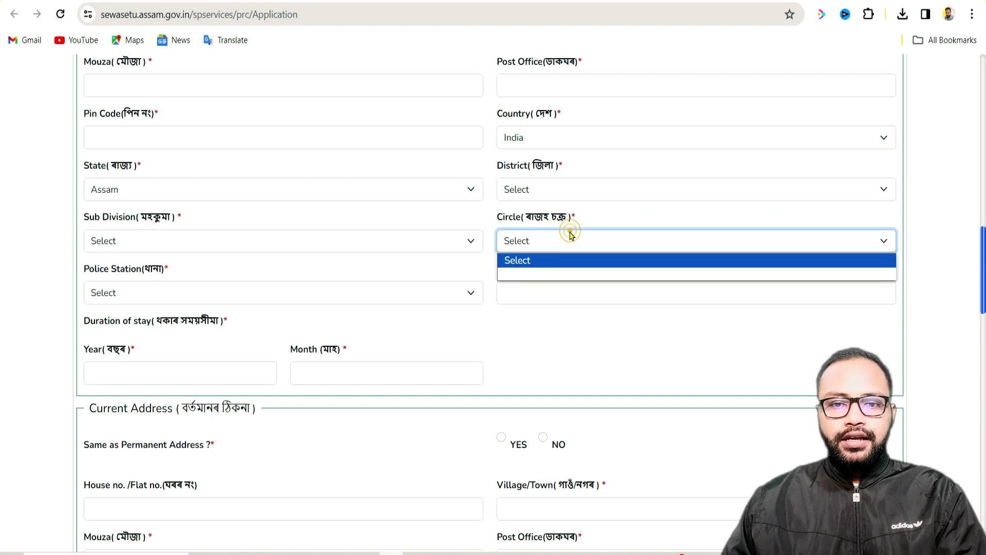
left_click(521, 241)
left_click(264, 298)
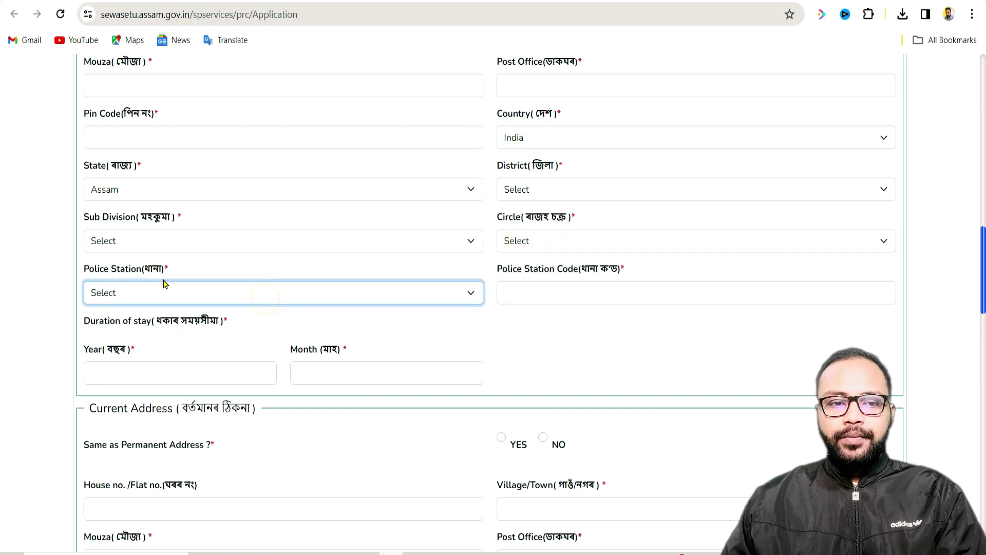
left_click(217, 288)
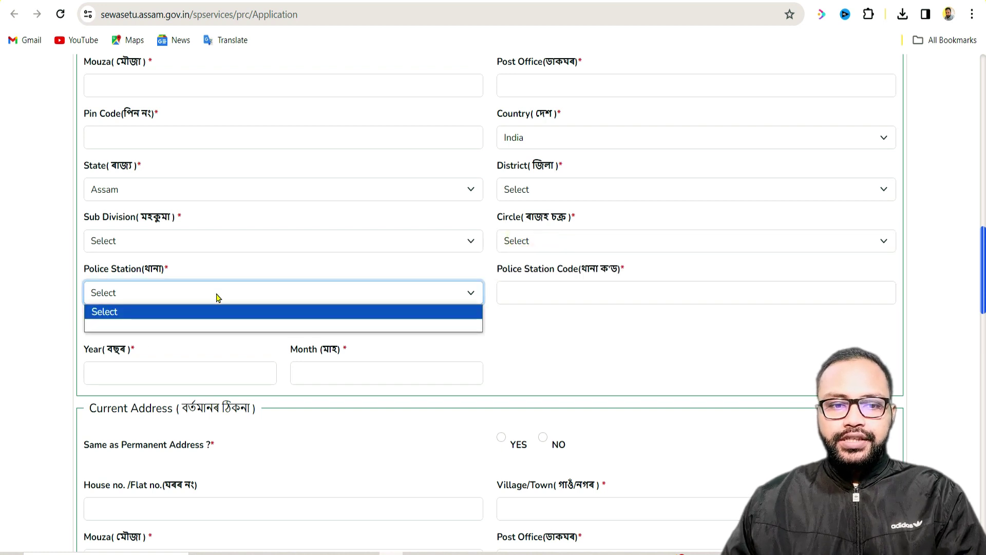
left_click(215, 295)
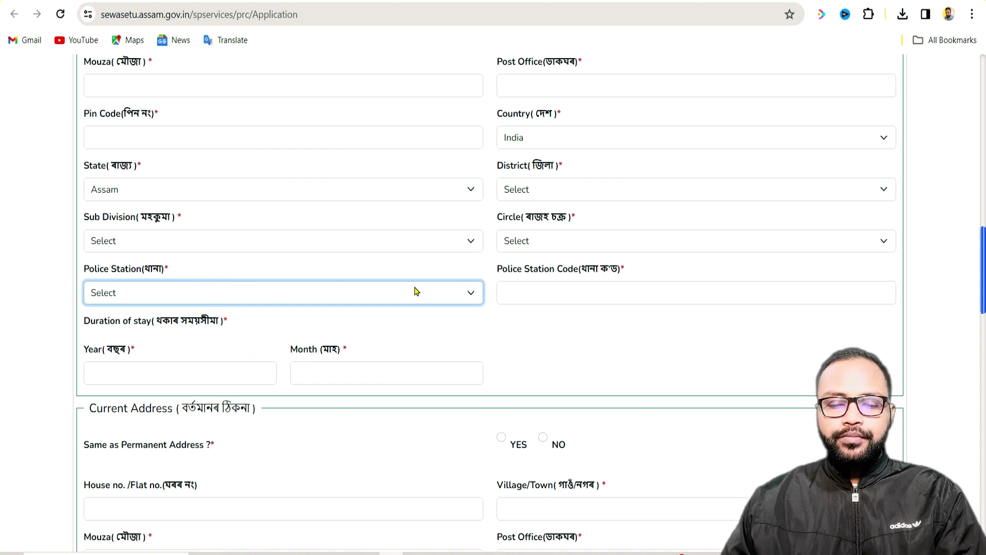
left_click(542, 293)
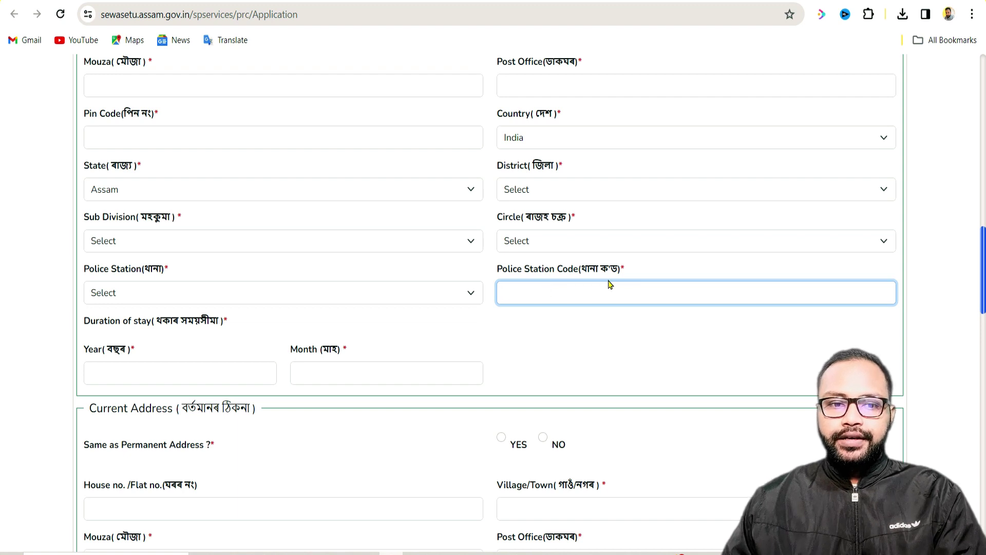
Choose HIGHER EDUCATION as the Reason for Application for PRC in the PRC Related Information section
scroll(380, 366, "down", 1)
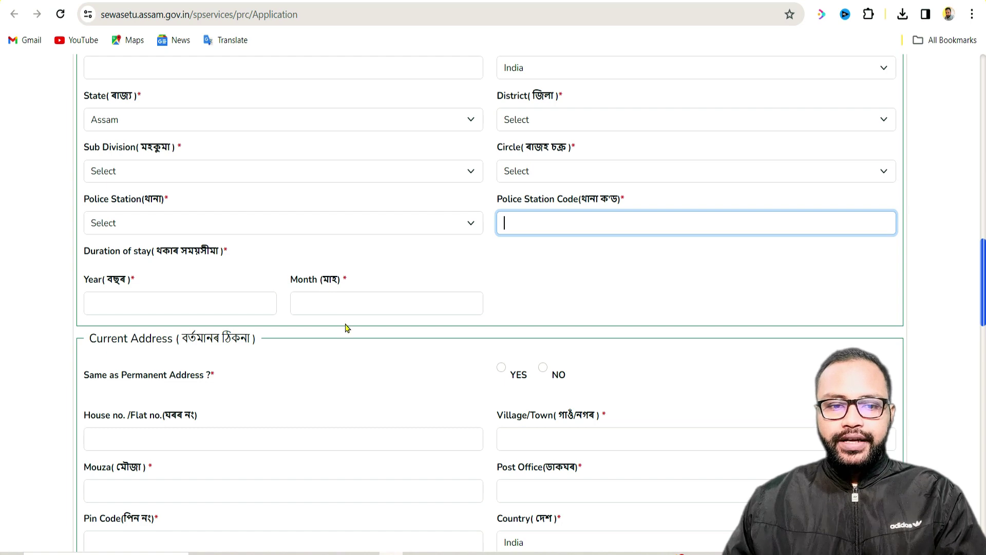
scroll(346, 327, "down", 4)
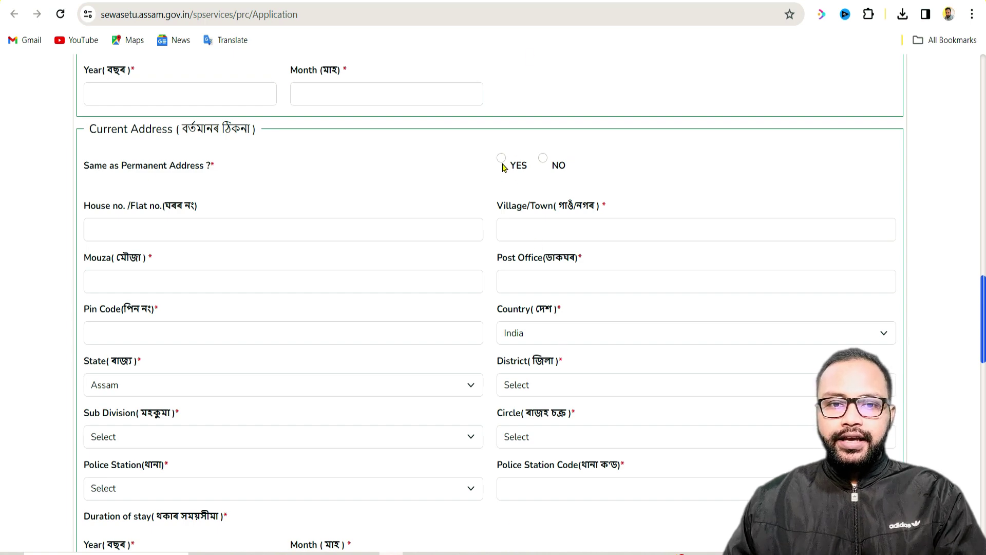
scroll(439, 391, "down", 1)
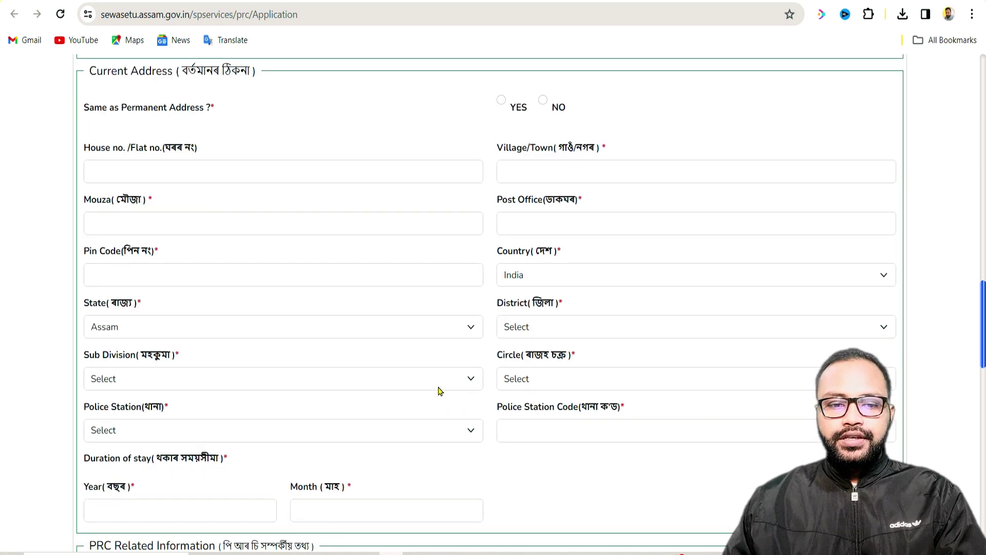
scroll(439, 391, "down", 4)
scroll(265, 339, "down", 1)
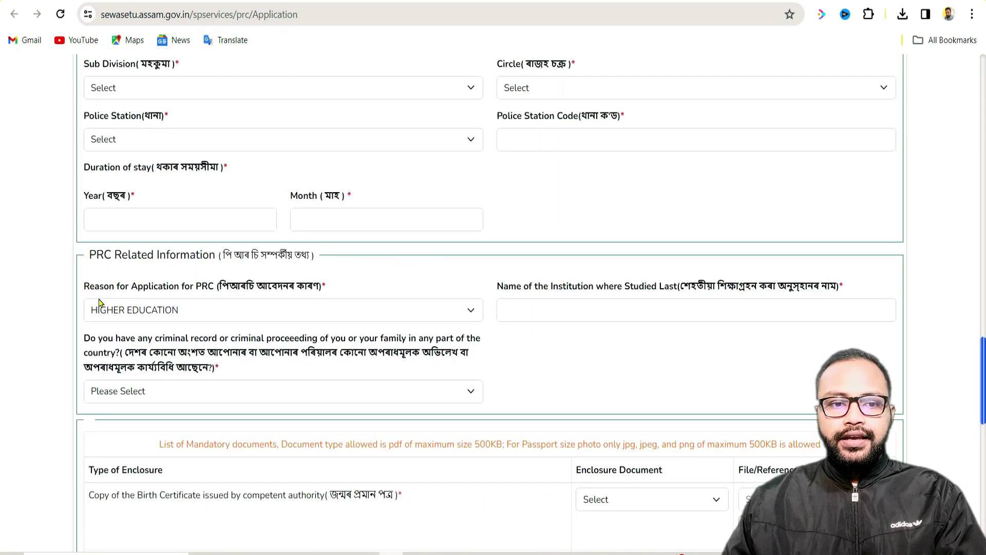
left_click(263, 310)
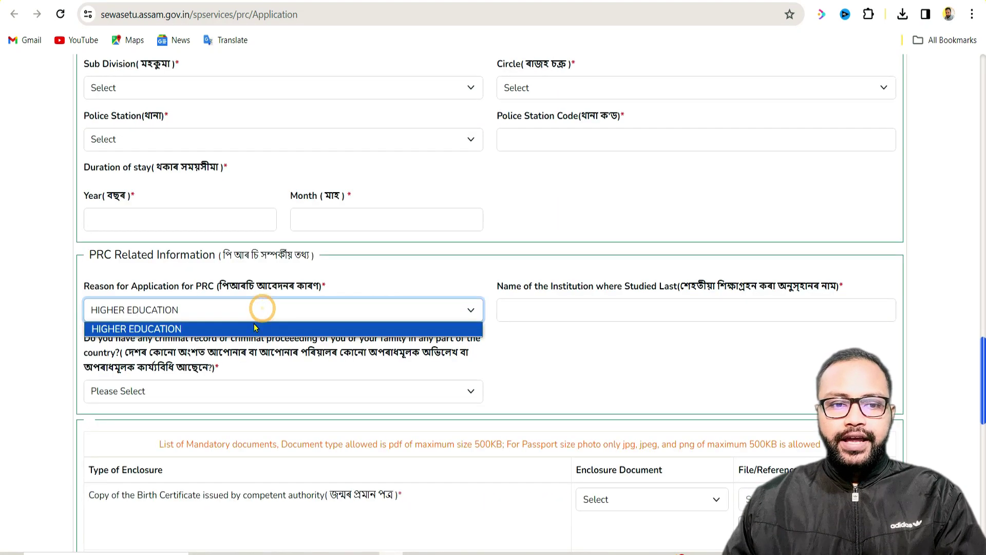
left_click(252, 329)
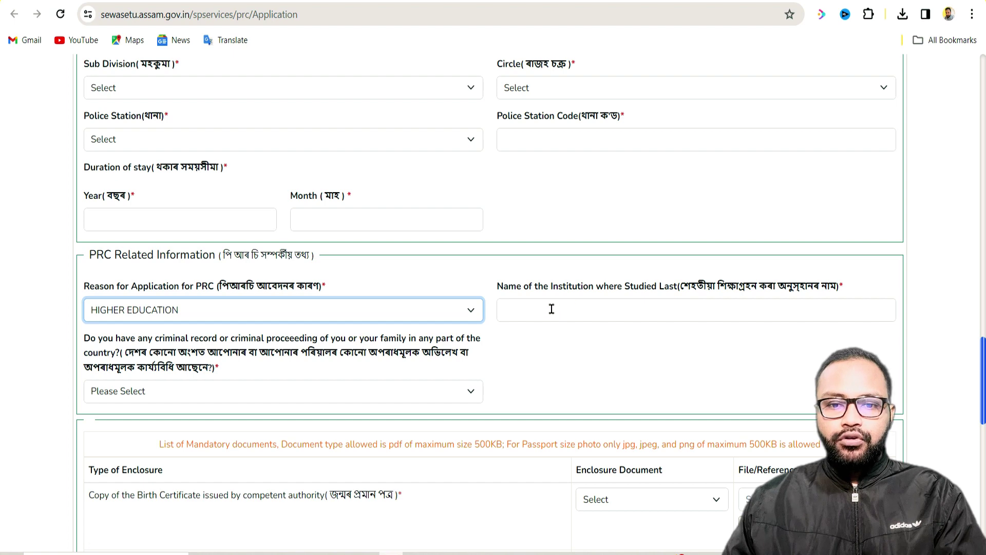
Answer No to the question about any criminal record or criminal proceeding of the applicant or family
scroll(655, 305, "down", 1)
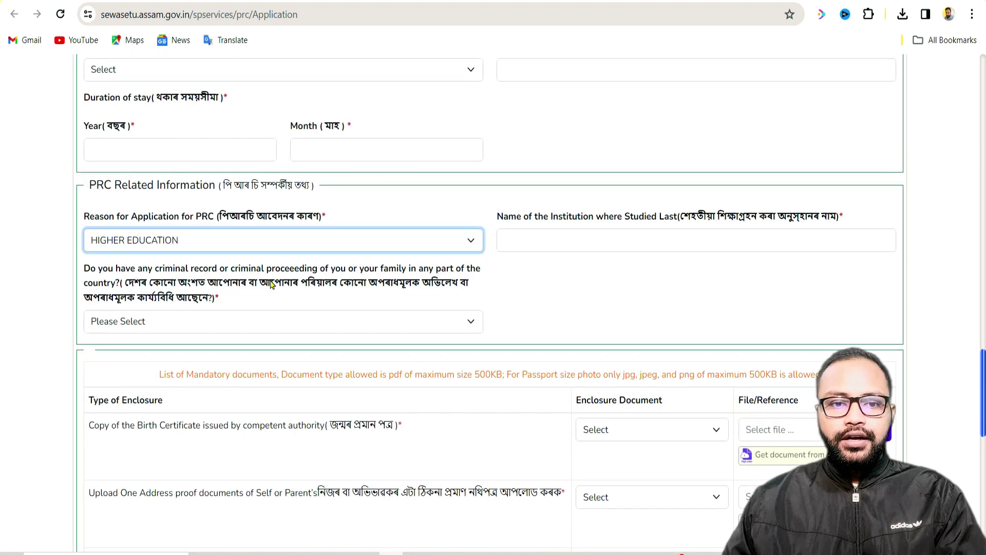
left_click(331, 327)
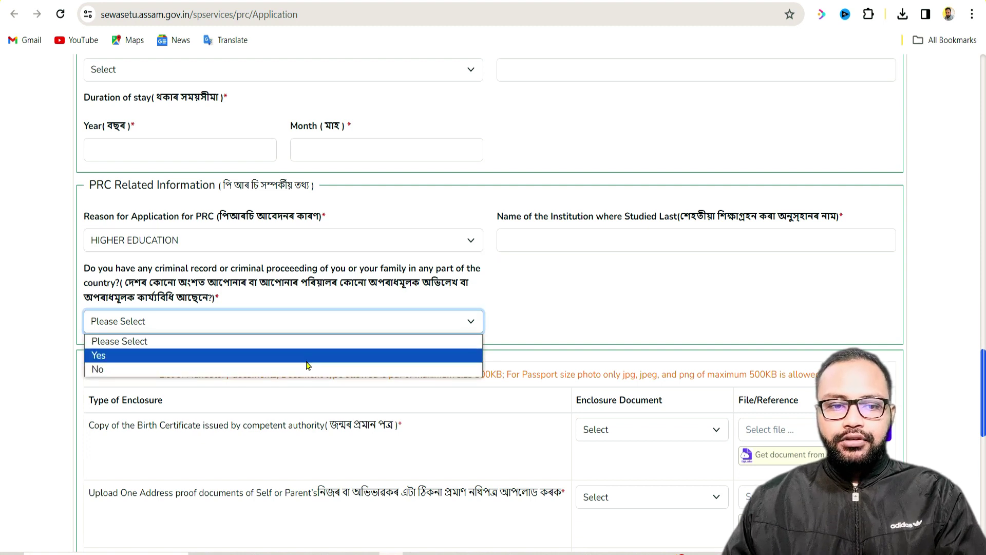
left_click(302, 370)
left_click(353, 324)
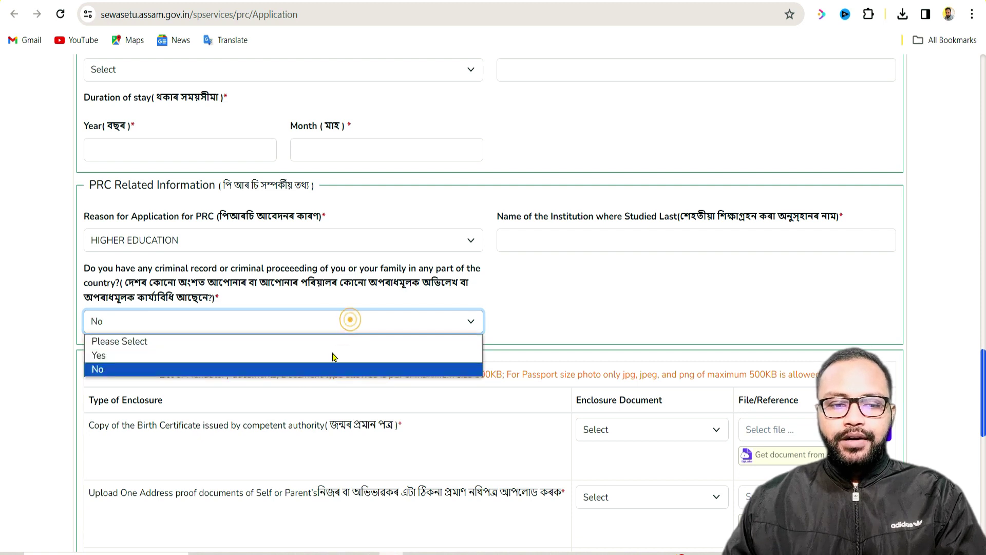
left_click(331, 354)
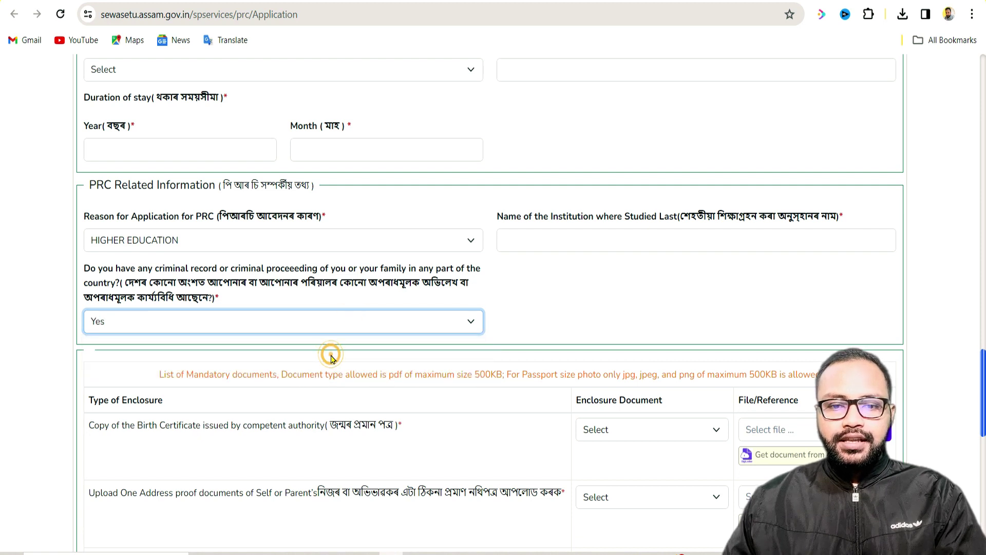
left_click(447, 321)
left_click(287, 365)
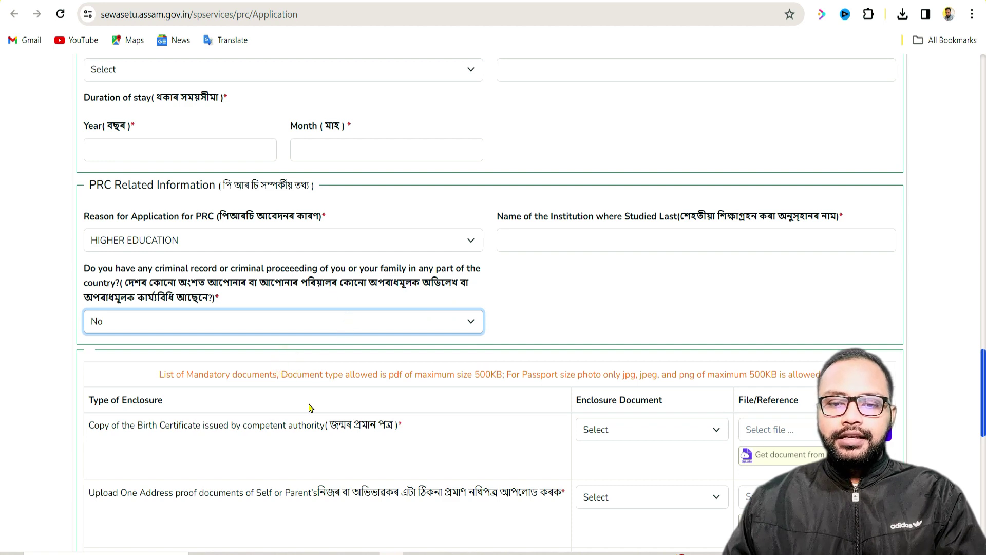
Examine the lists of mandatory and supporting documents, including their allowed file types, size limits and upload fields
scroll(308, 407, "down", 3)
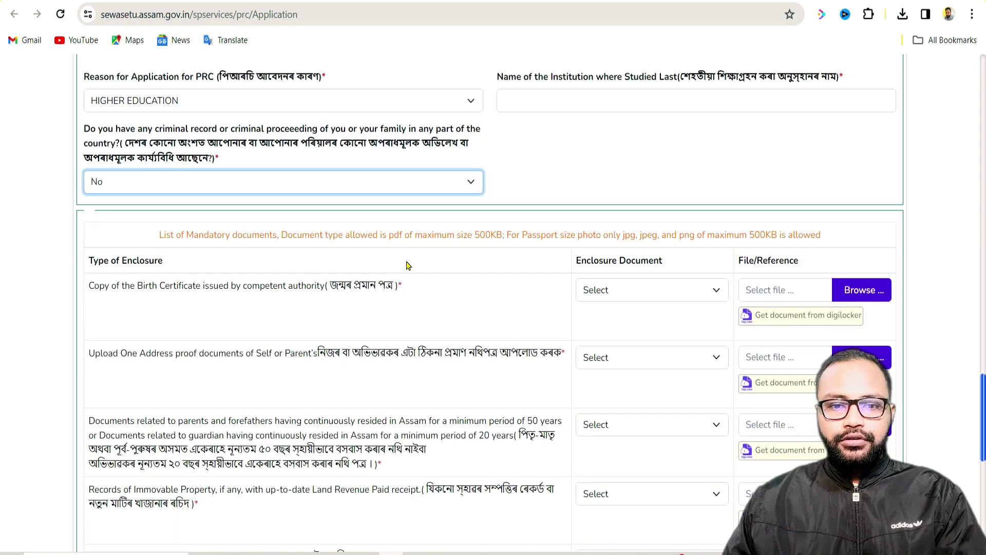
scroll(402, 320, "down", 1)
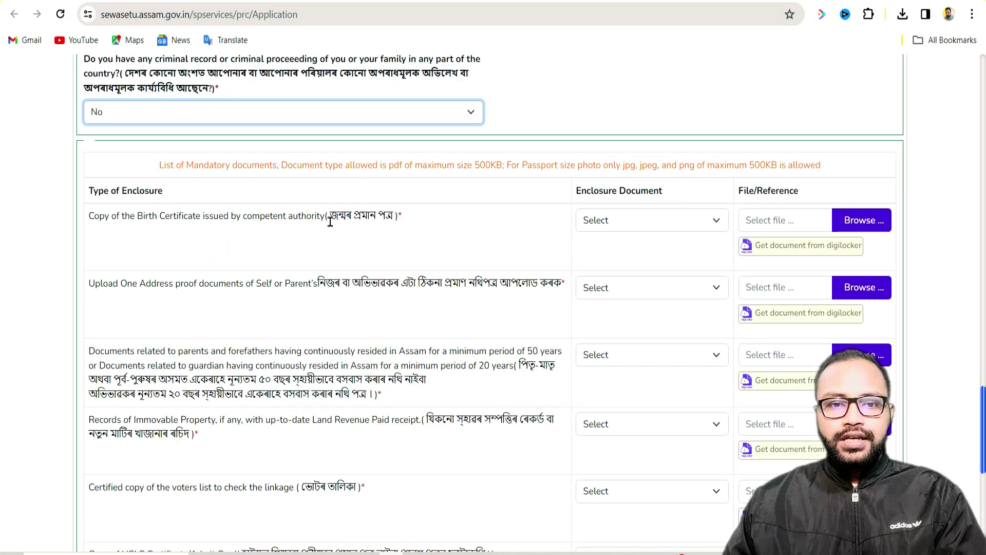
scroll(502, 286, "down", 1)
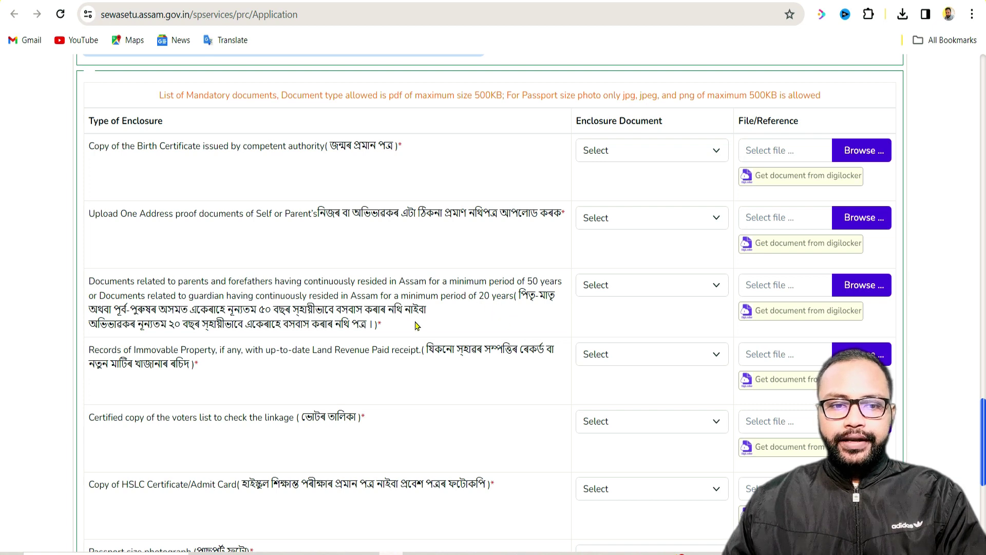
scroll(136, 363, "down", 2)
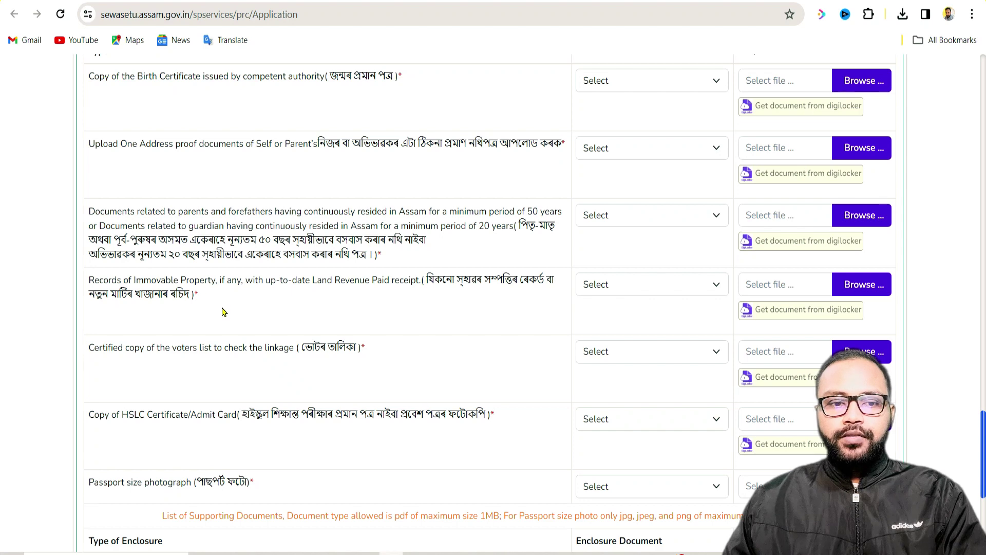
scroll(195, 311, "down", 2)
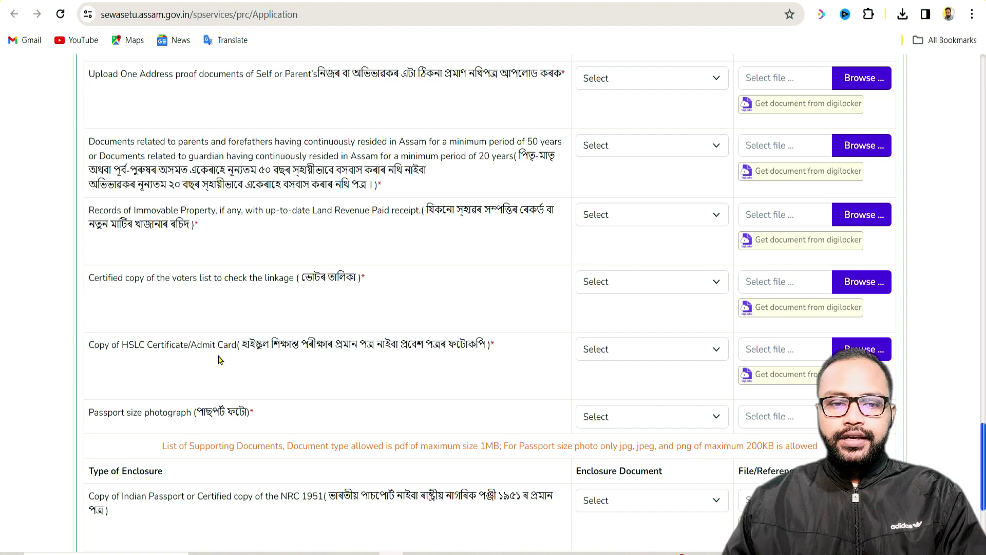
scroll(221, 360, "down", 1)
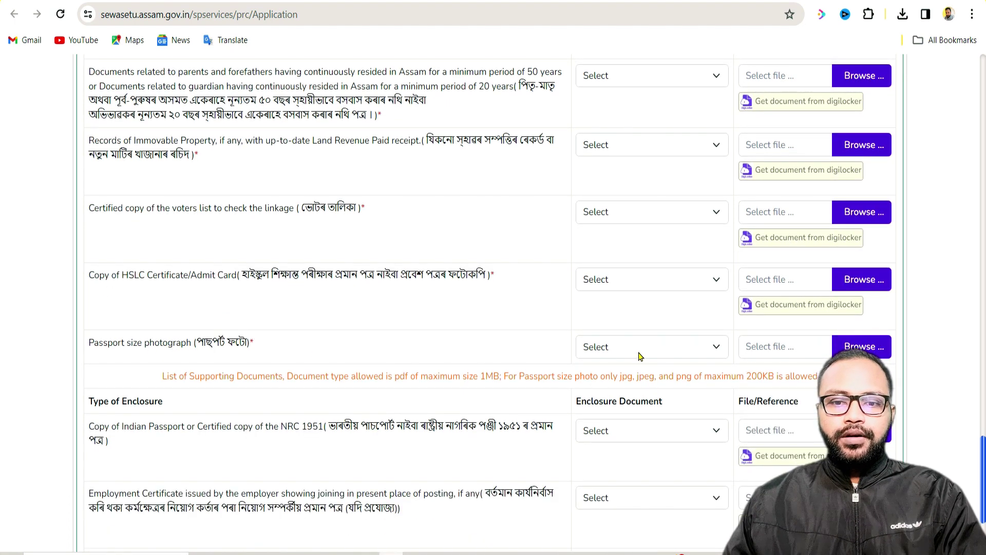
scroll(293, 364, "down", 2)
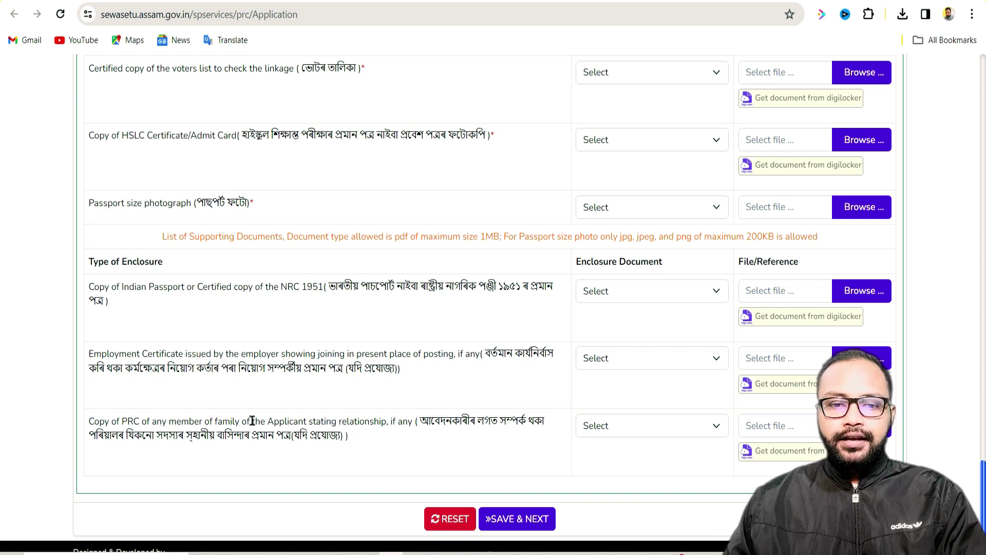
scroll(328, 447, "down", 1)
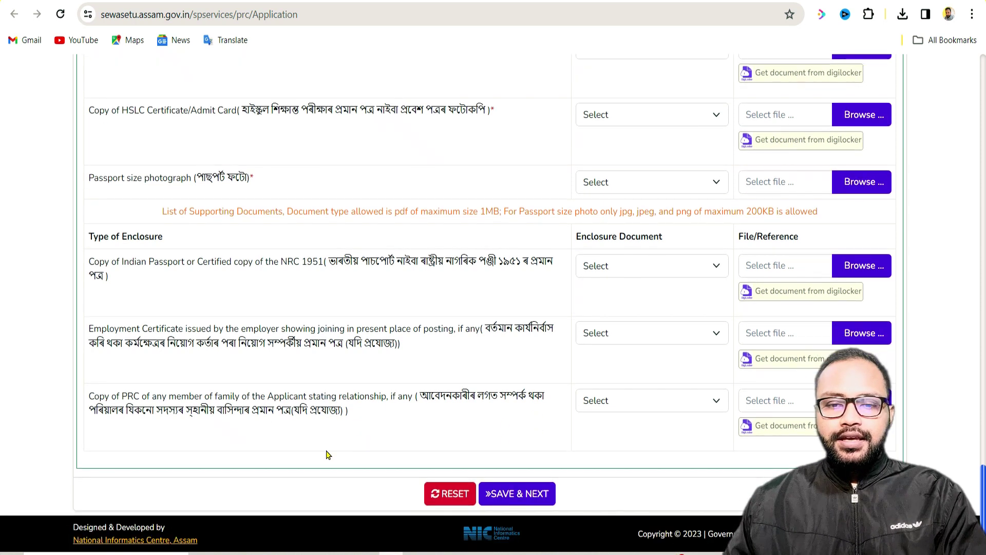
scroll(403, 298, "up", 7)
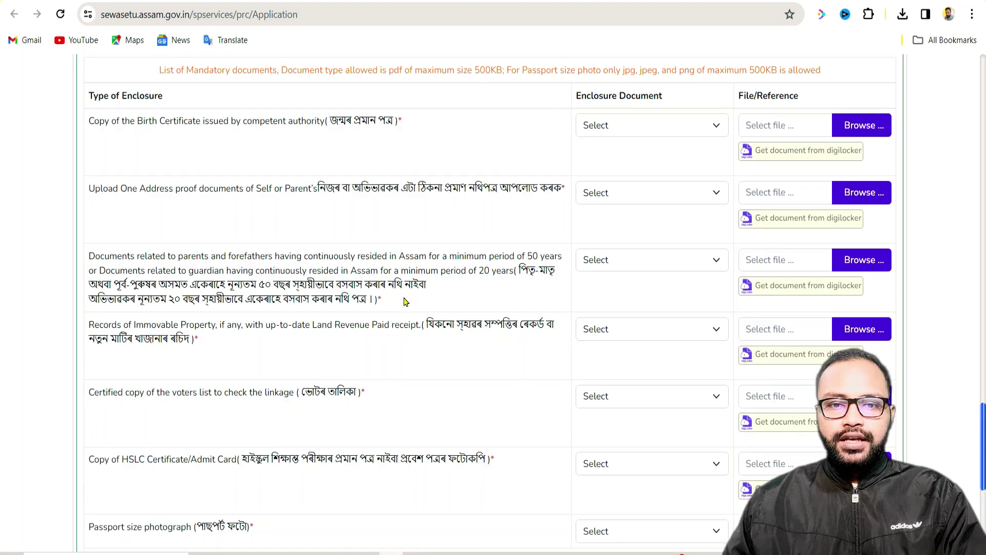
Save the completed application with its enclosures and confirm its submission
scroll(405, 302, "up", 7)
scroll(403, 297, "down", 14)
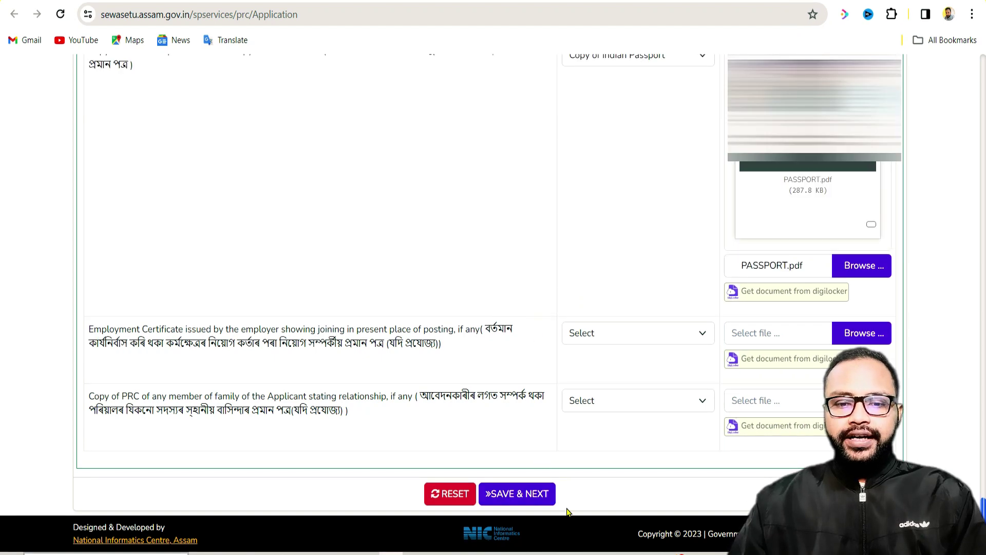
left_click(521, 494)
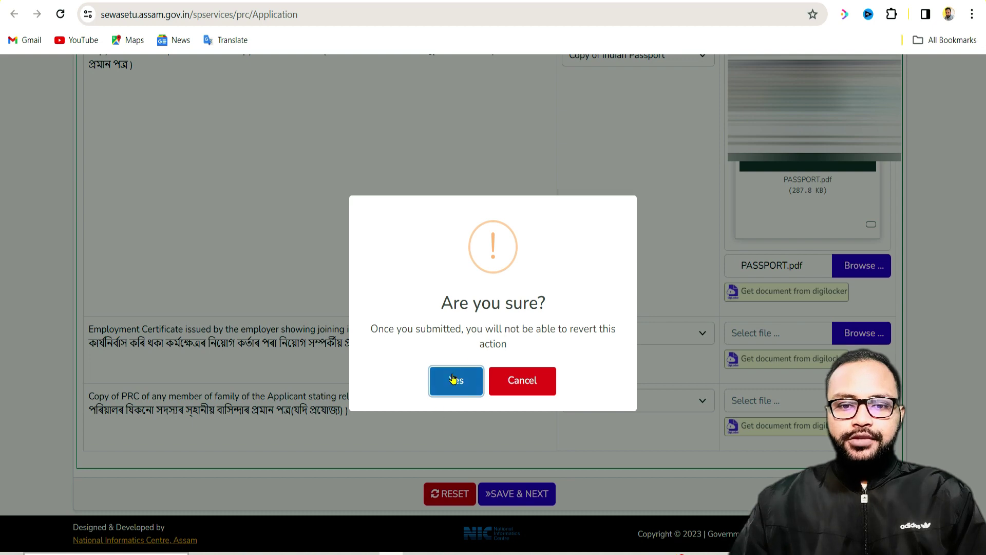
left_click(453, 376)
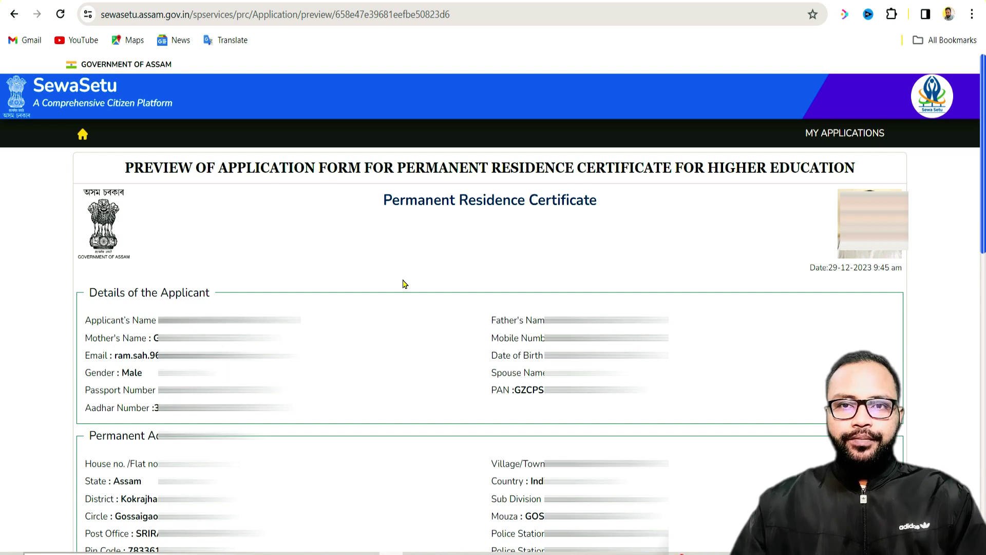
Review the application preview and attached enclosures, and proceed to pay the convenience charge
scroll(588, 239, "down", 15)
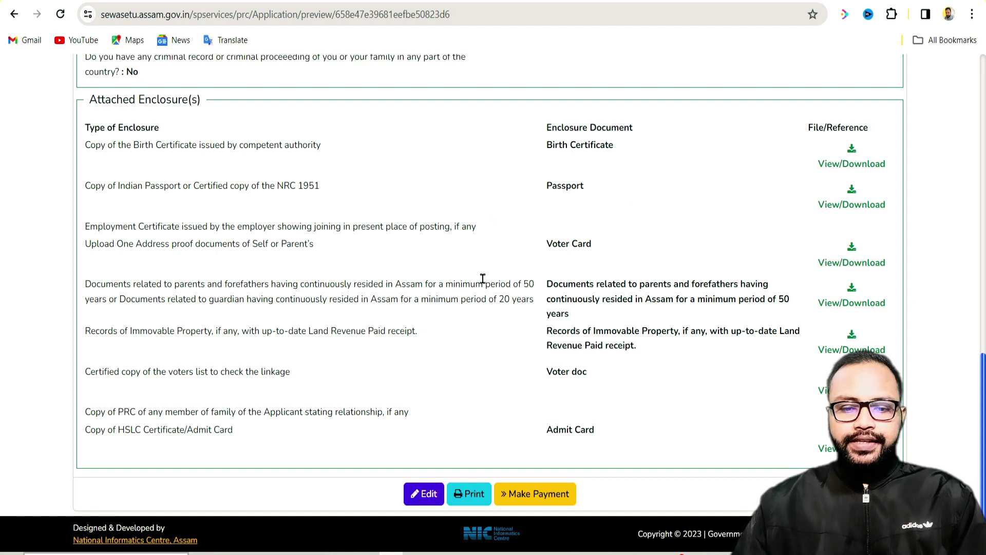
left_click(540, 496)
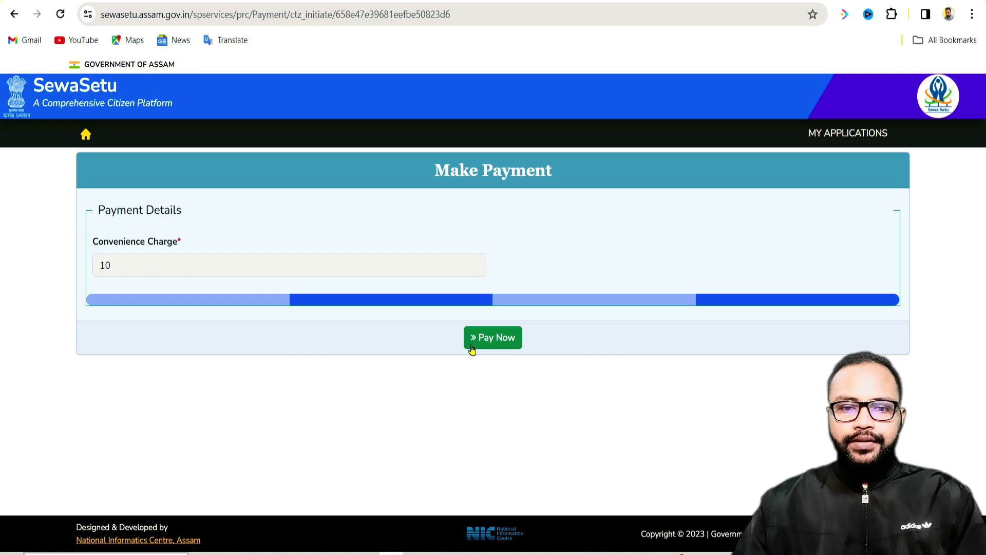
left_click(496, 342)
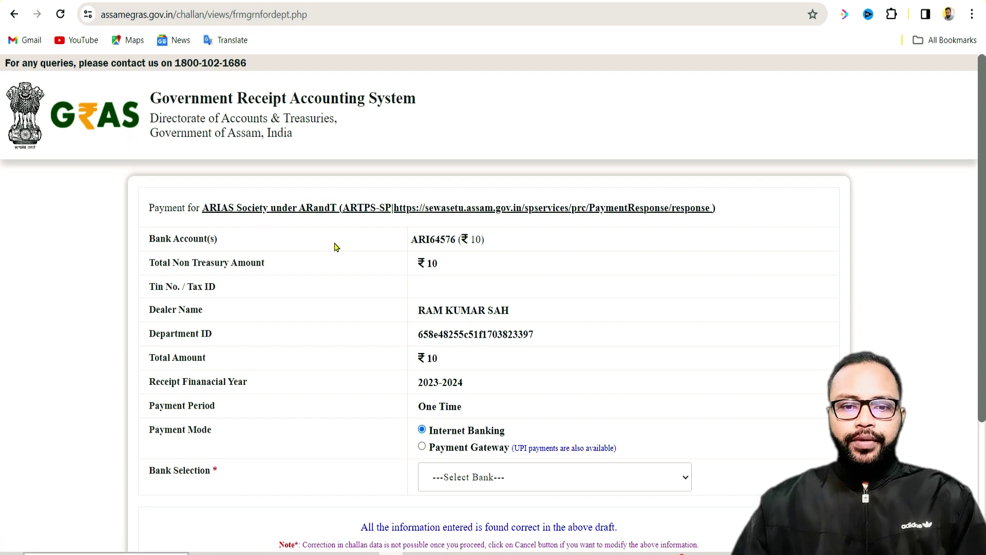
Set the payment mode to Payment Gateway with AXIS EASYPAY (No Charges) as the bank
scroll(334, 247, "down", 3)
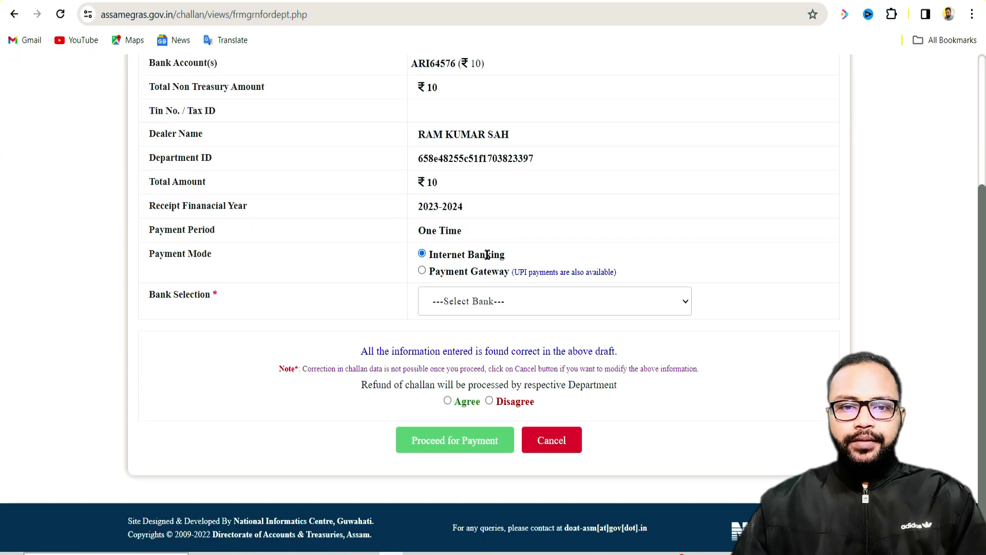
left_click(423, 273)
left_click(503, 301)
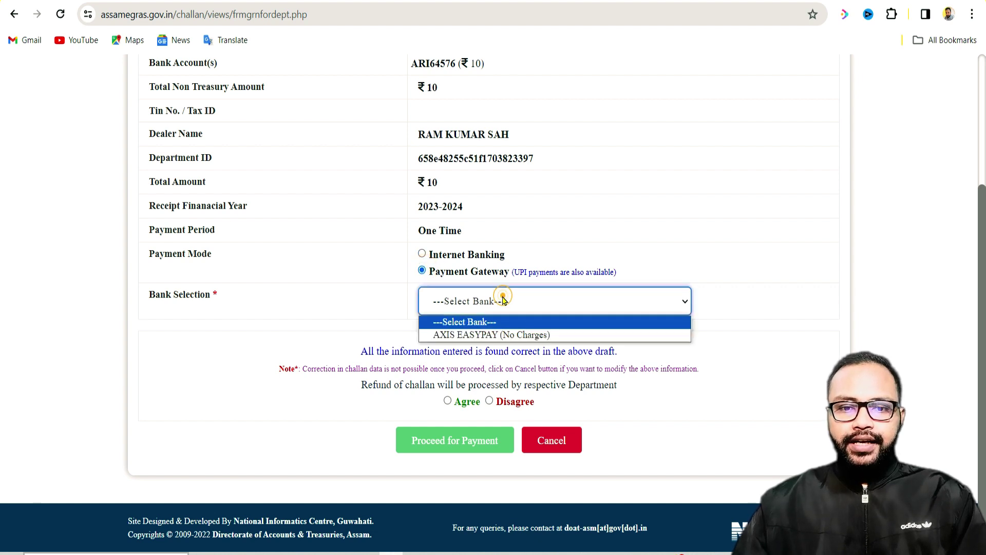
left_click(493, 335)
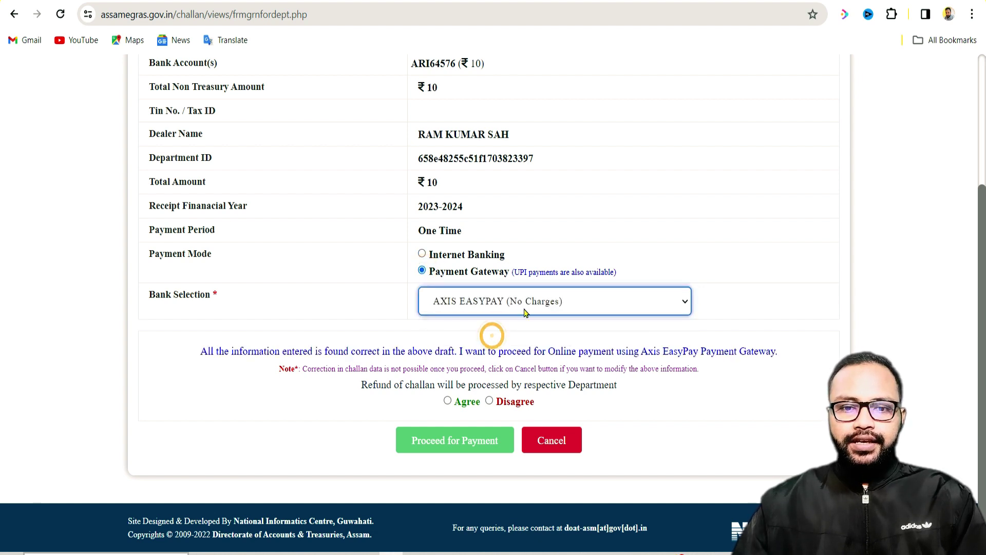
Agree to the challan declaration, proceed for payment and dismiss the GRN number notice
left_click(450, 401)
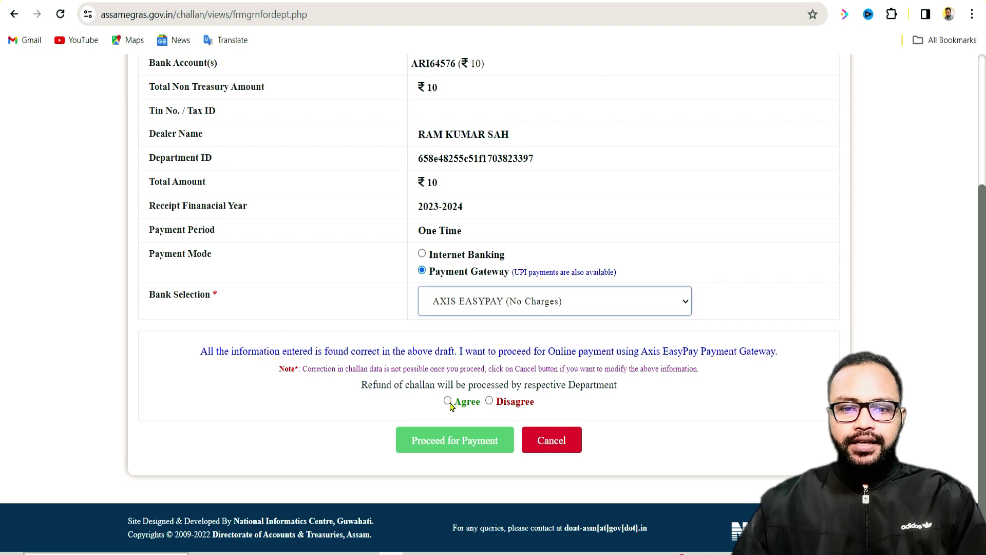
left_click(452, 441)
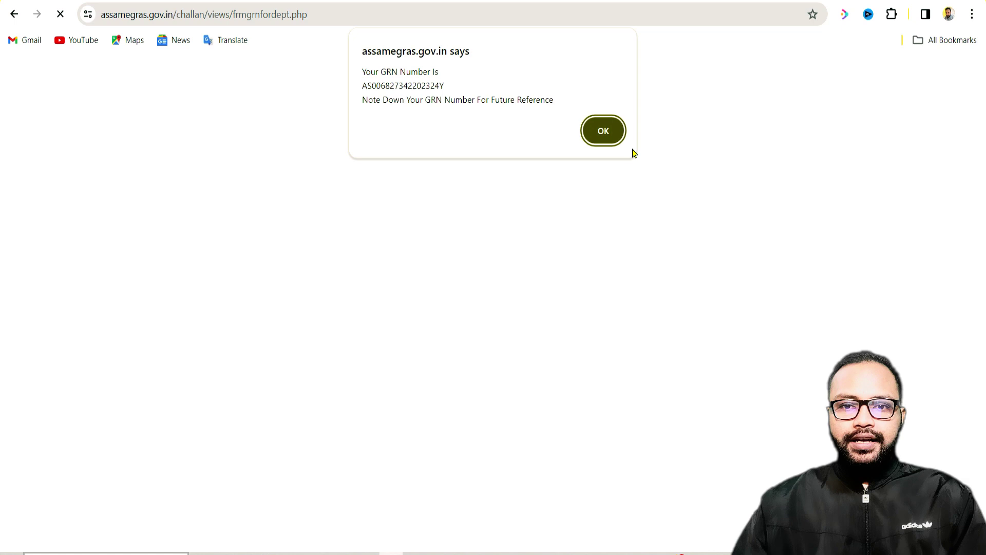
left_click(603, 131)
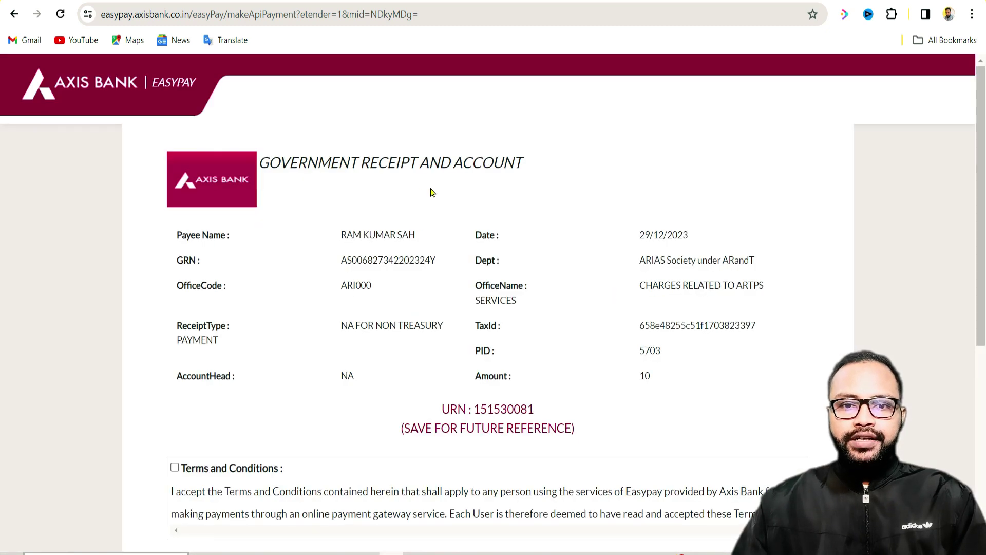
Accept the Easypay Terms and Conditions and submit the UPI payment for completion on the phone, with the UPI ID and Verify Code filled in
scroll(433, 194, "down", 1)
scroll(433, 193, "down", 4)
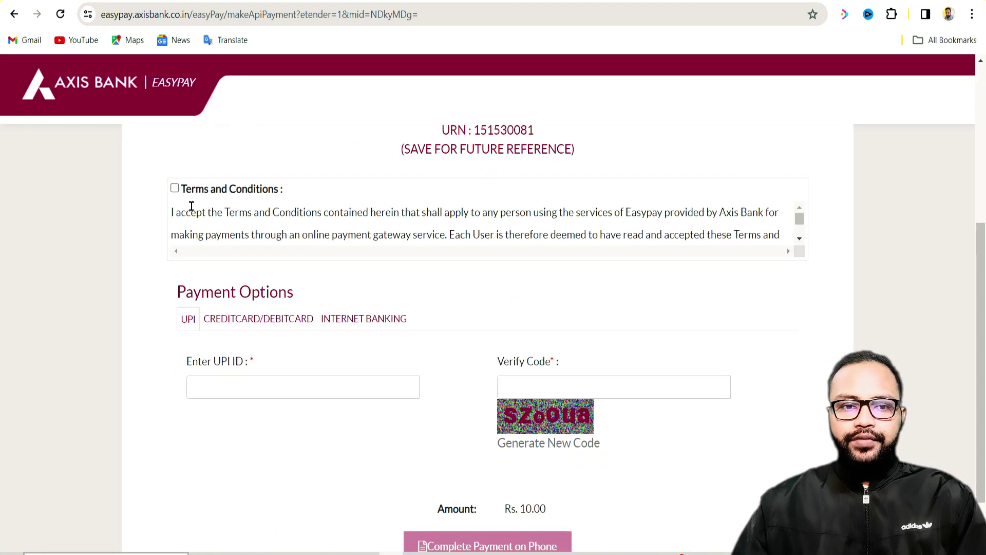
left_click(175, 189)
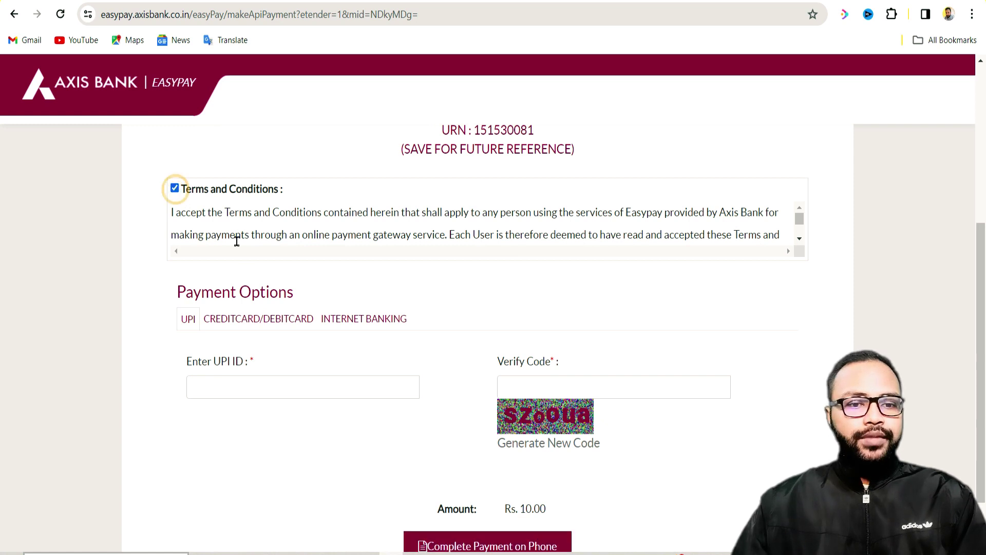
scroll(244, 269, "down", 1)
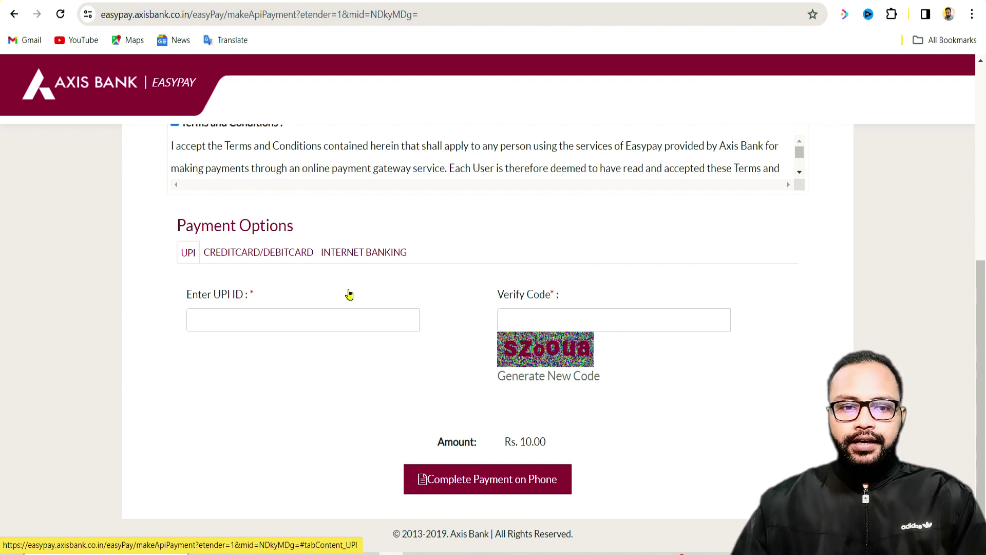
scroll(291, 382, "up", 1)
scroll(289, 379, "down", 1)
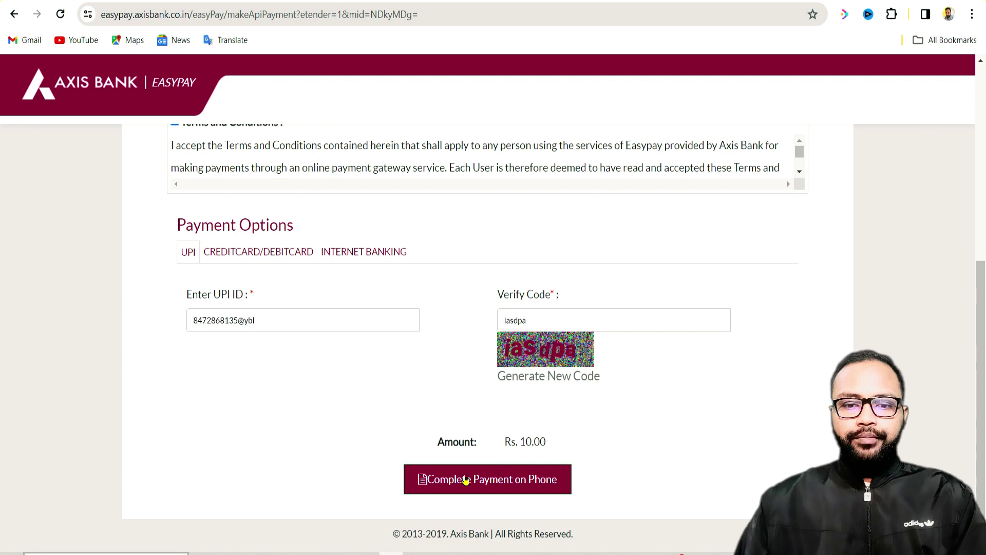
left_click(465, 478)
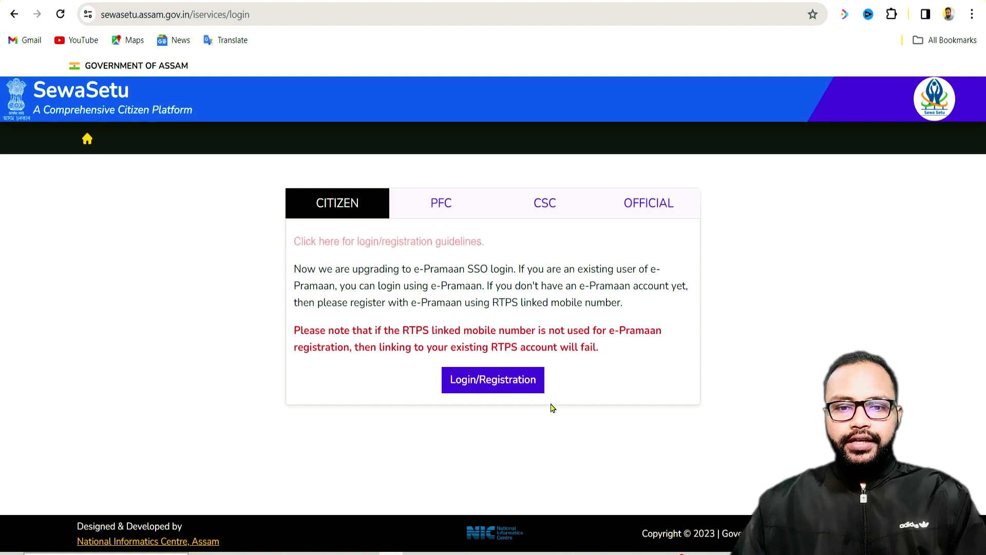
Log back in to Sewa Setu as a citizen and locate the Permanent Residence Certificate application among the transactions
left_click(491, 381)
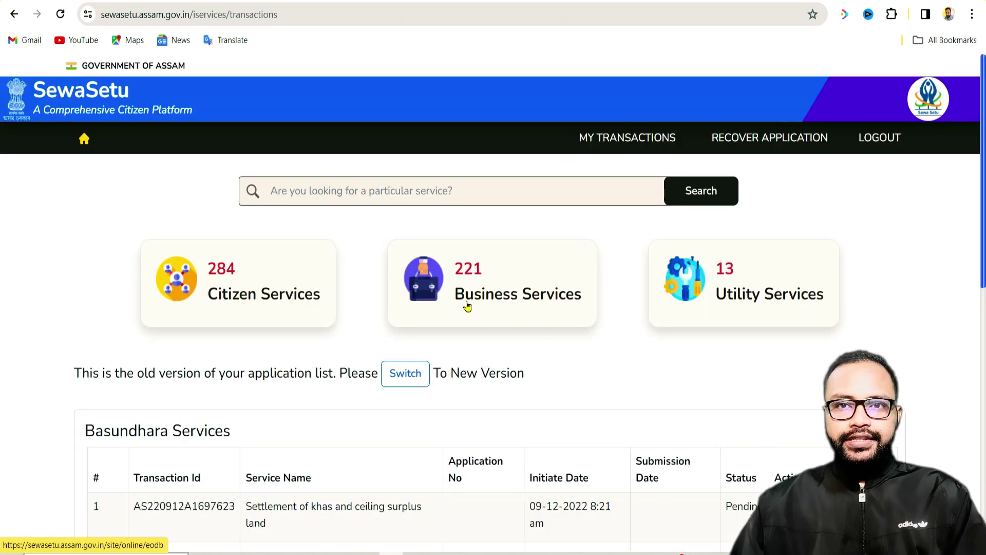
scroll(493, 304, "down", 10)
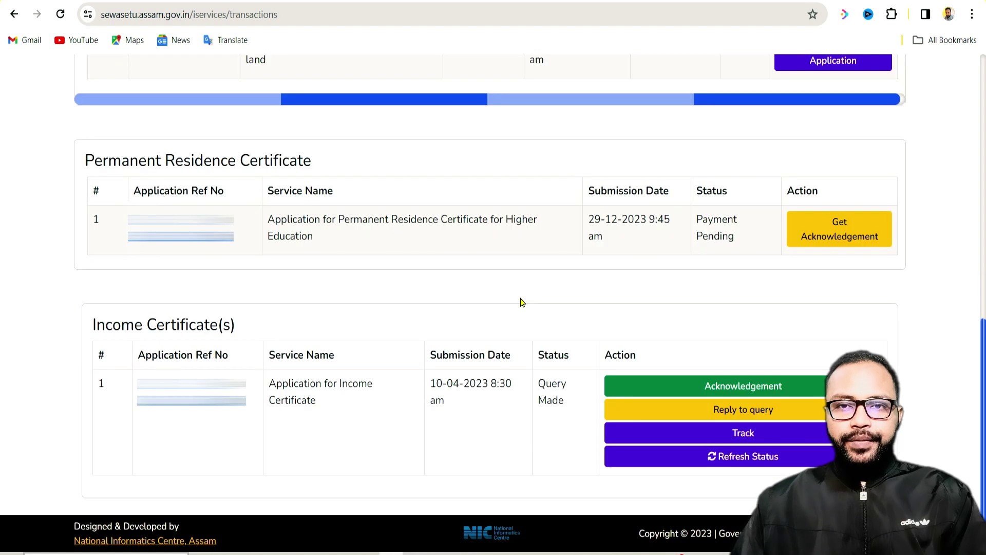